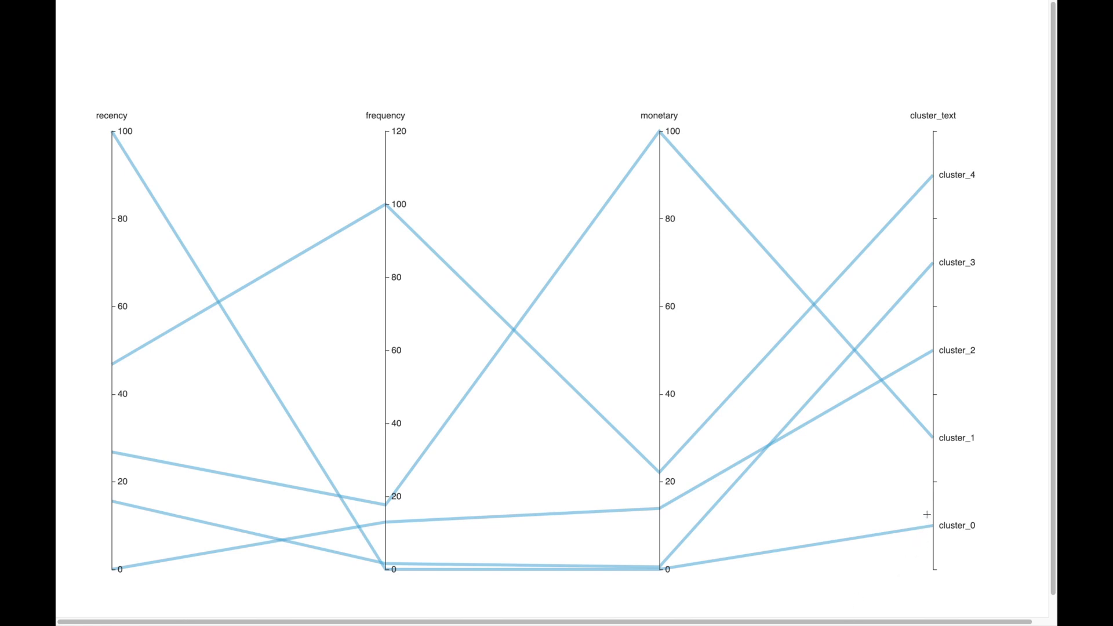
Brush the cluster_text axis around cluster_0 so only its polyline stays highlighted
{"action": "left_click_drag", "start_coordinate": [927, 516], "coordinate": [929, 534]}
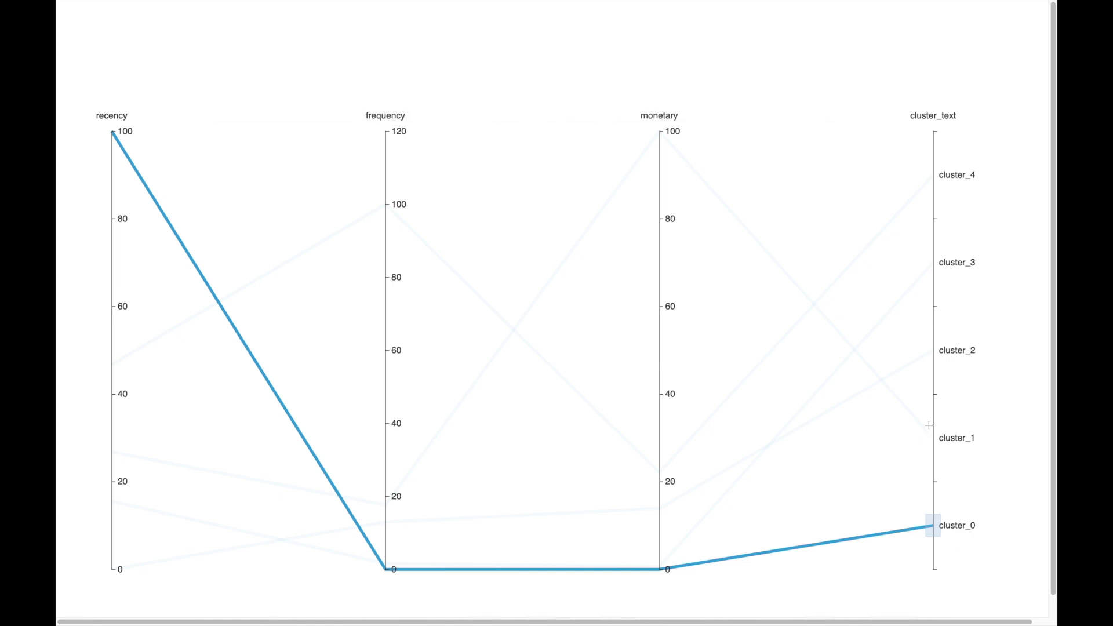
Highlight the cluster_1, cluster_2, cluster_3 and cluster_4 lines in turn on the cluster_text axis
{"action": "left_click_drag", "start_coordinate": [930, 425], "coordinate": [935, 445]}
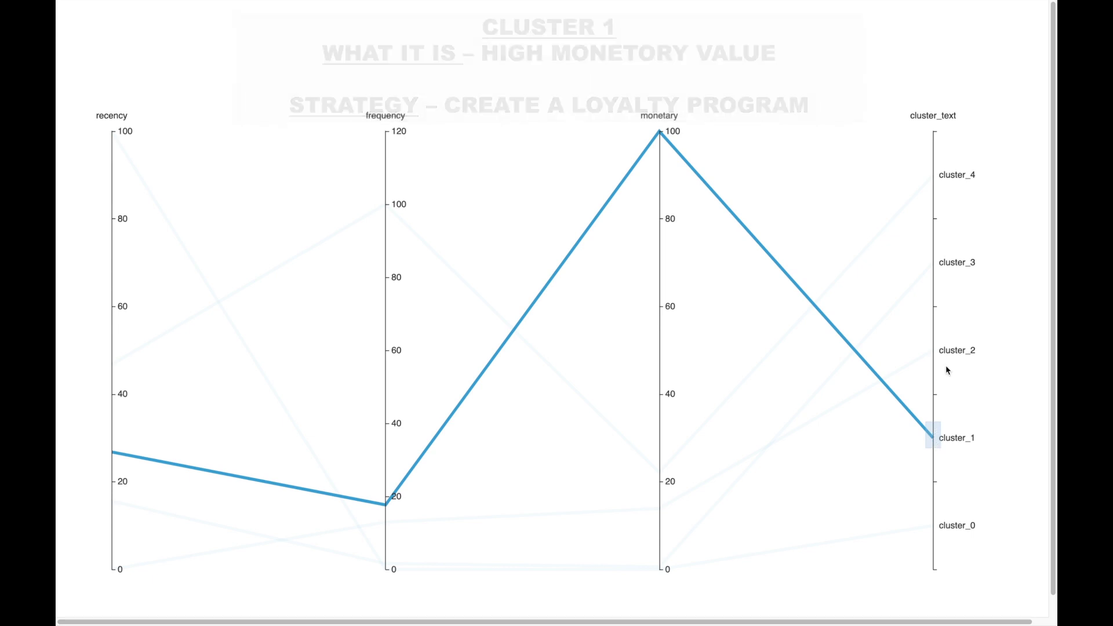
{"action": "left_click", "coordinate": [930, 348]}
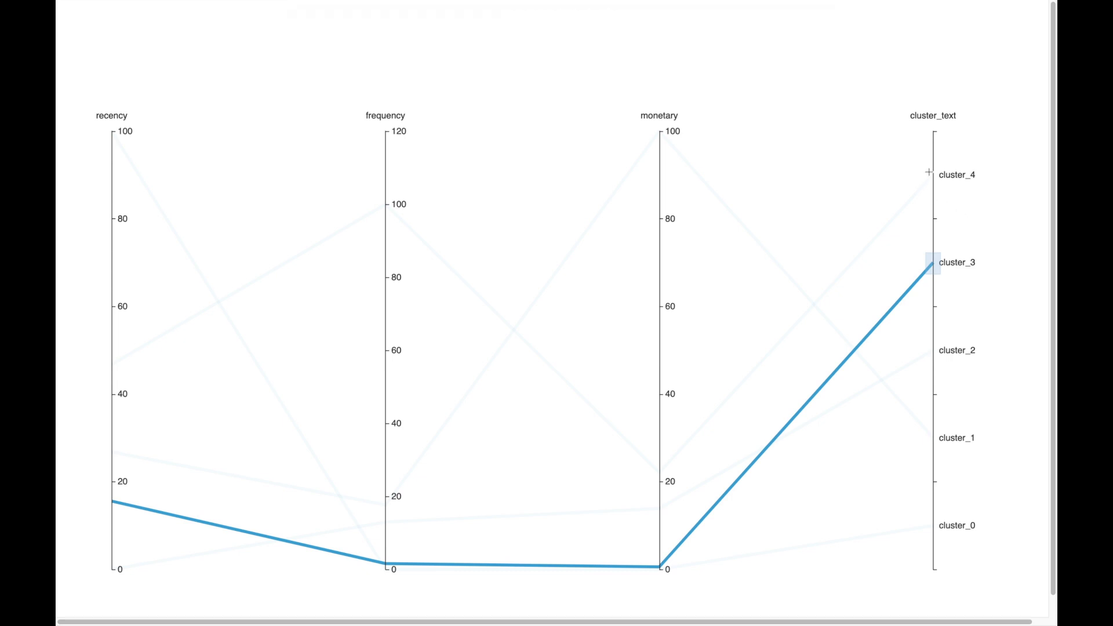
{"action": "left_click_drag", "start_coordinate": [929, 170], "coordinate": [930, 183]}
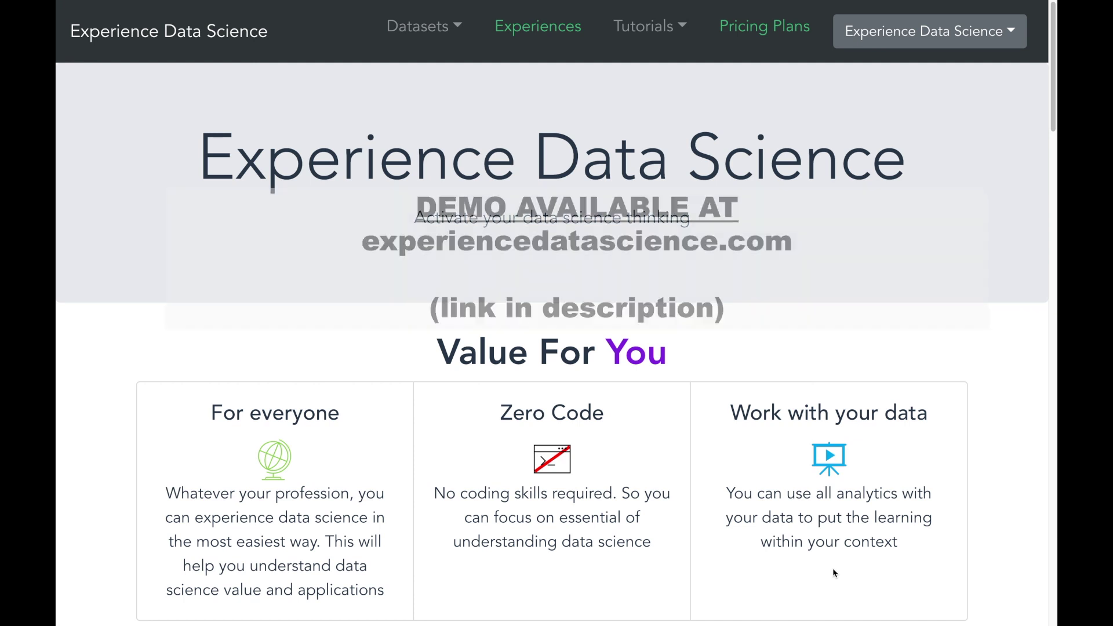
{"action": "scroll", "coordinate": [833, 572], "scroll_direction": "down", "scroll_amount": 2}
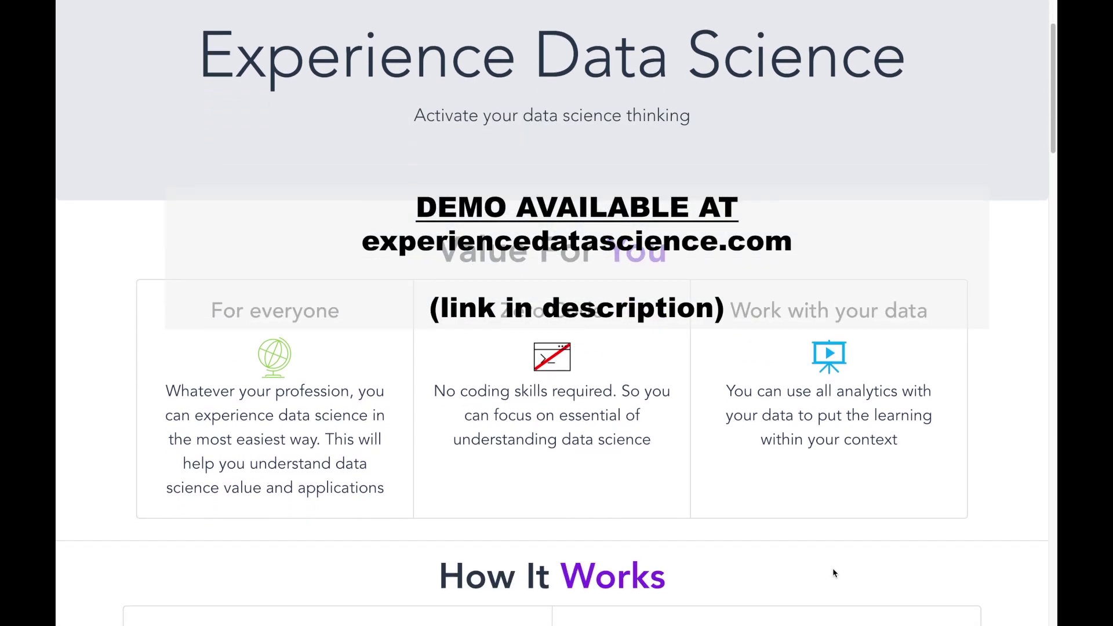
{"action": "scroll", "coordinate": [833, 572], "scroll_direction": "down", "scroll_amount": 3}
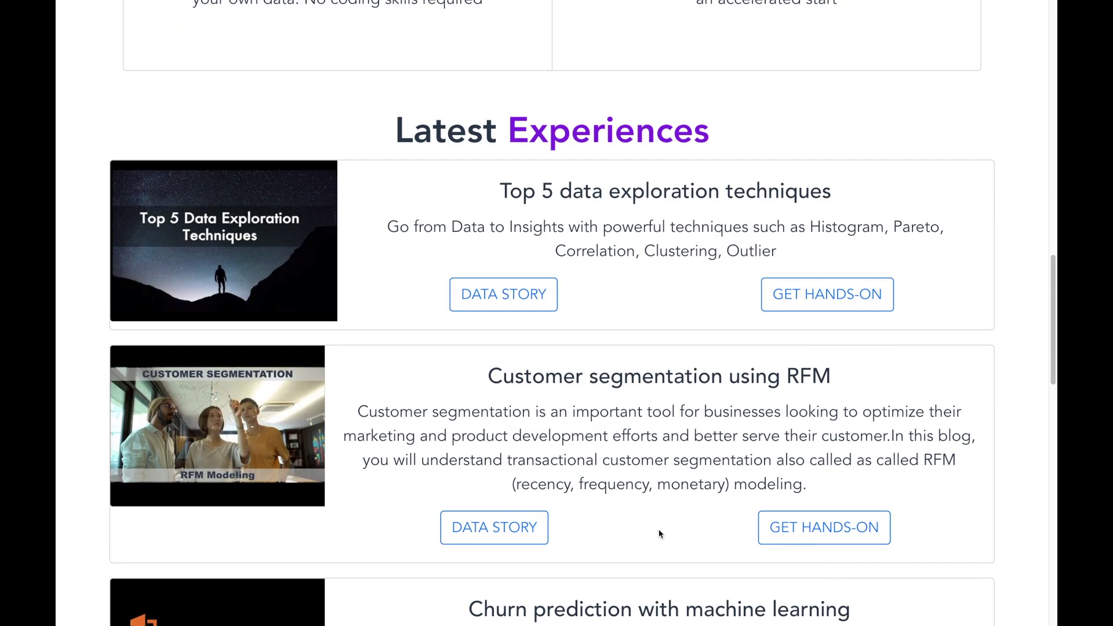
Start the hands-on experience from the Customer segmentation using RFM card
{"action": "left_click_drag", "start_coordinate": [493, 377], "coordinate": [856, 372]}
{"action": "left_click", "coordinate": [850, 402]}
{"action": "left_click", "coordinate": [807, 532]}
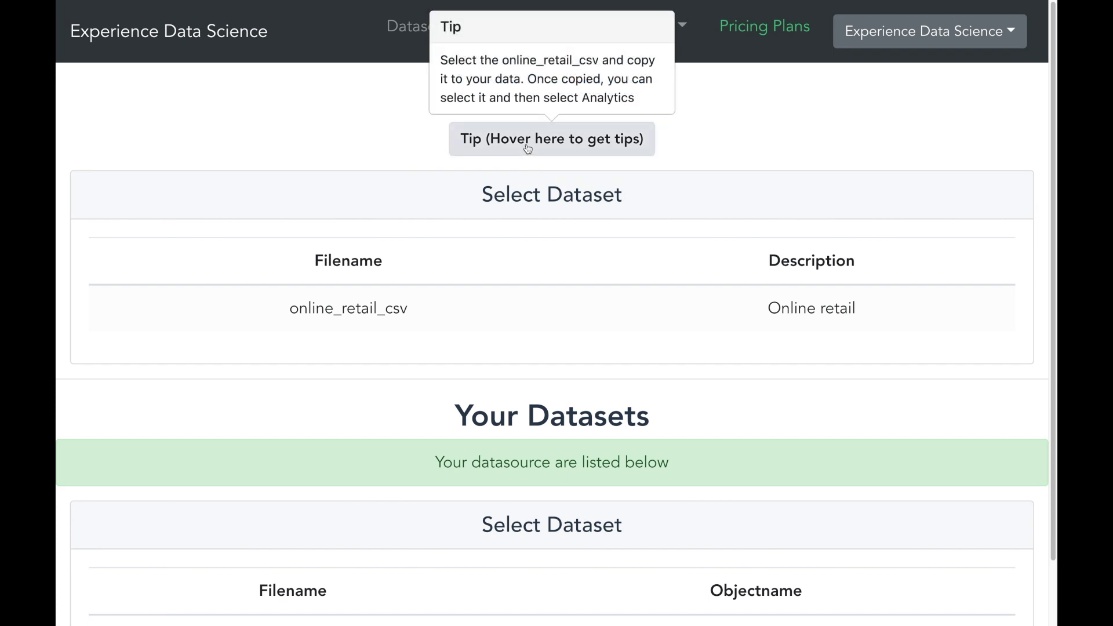
Copy online_retail_csv into Your Datasets and open Customer Segmentation - RFM analytics for it
{"action": "left_click", "coordinate": [386, 310]}
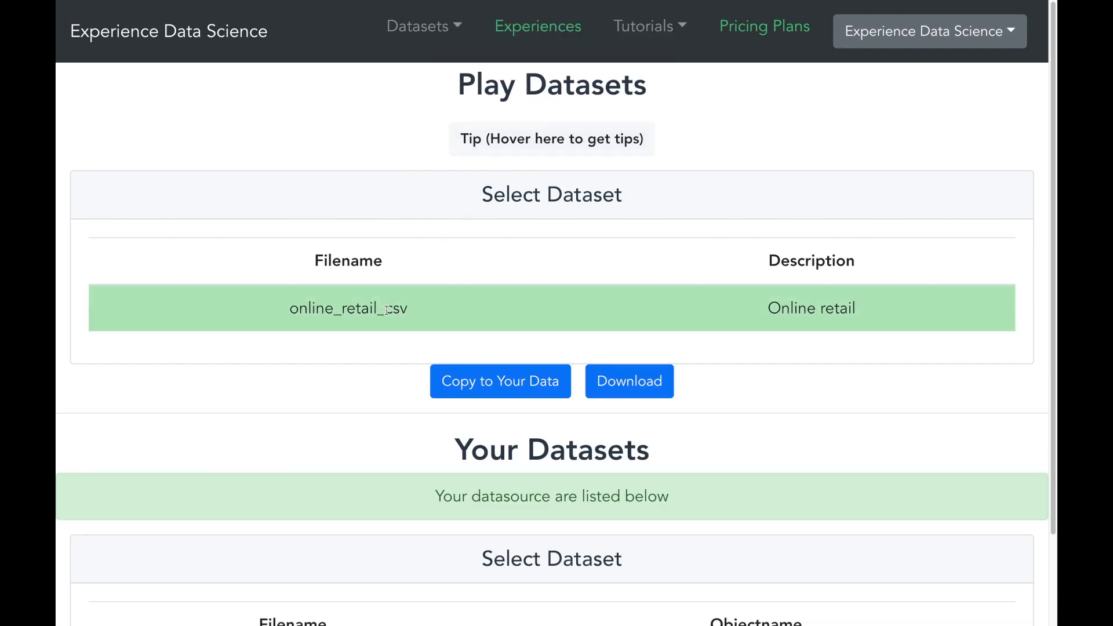
{"action": "left_click", "coordinate": [454, 389]}
{"action": "scroll", "coordinate": [365, 460], "scroll_direction": "down", "scroll_amount": 1}
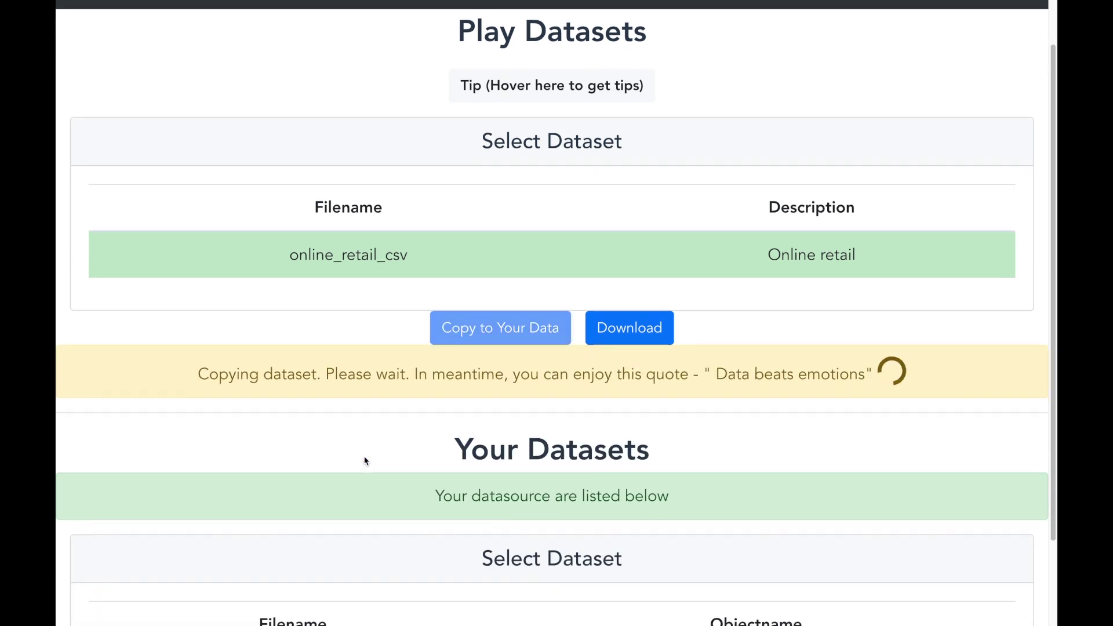
{"action": "scroll", "coordinate": [366, 460], "scroll_direction": "down", "scroll_amount": 2}
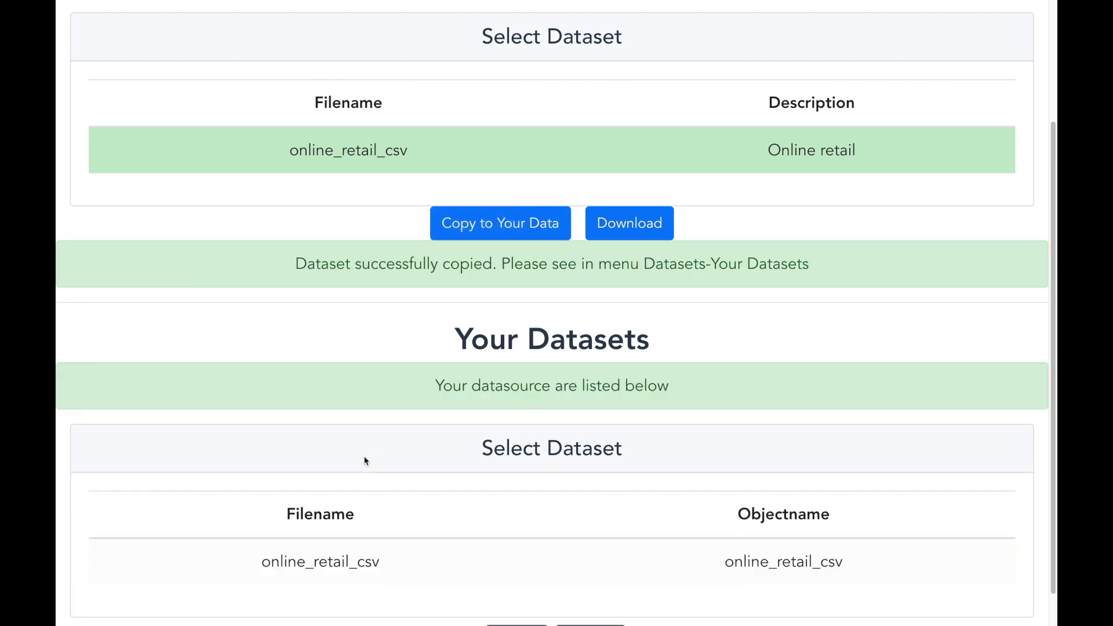
{"action": "left_click", "coordinate": [348, 561]}
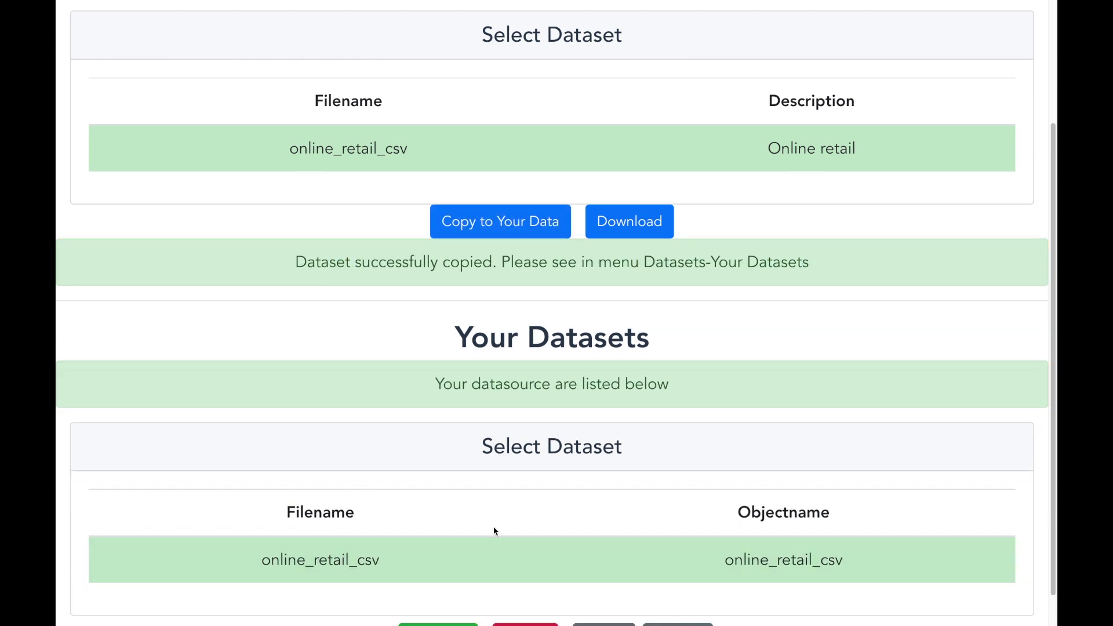
{"action": "scroll", "coordinate": [493, 526], "scroll_direction": "down", "scroll_amount": 1}
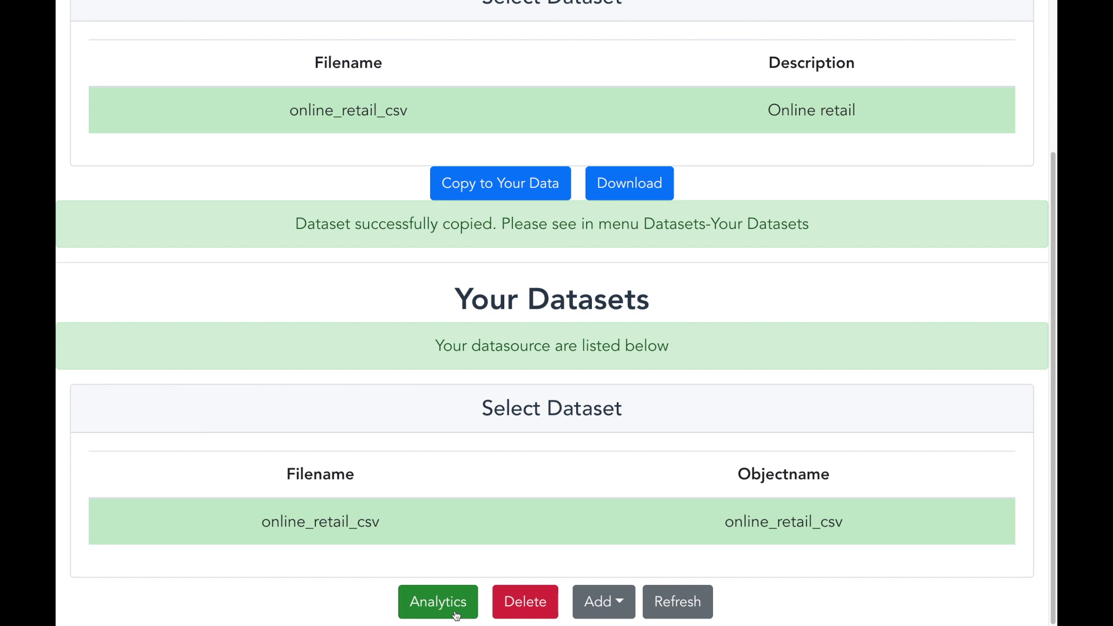
{"action": "left_click", "coordinate": [455, 611]}
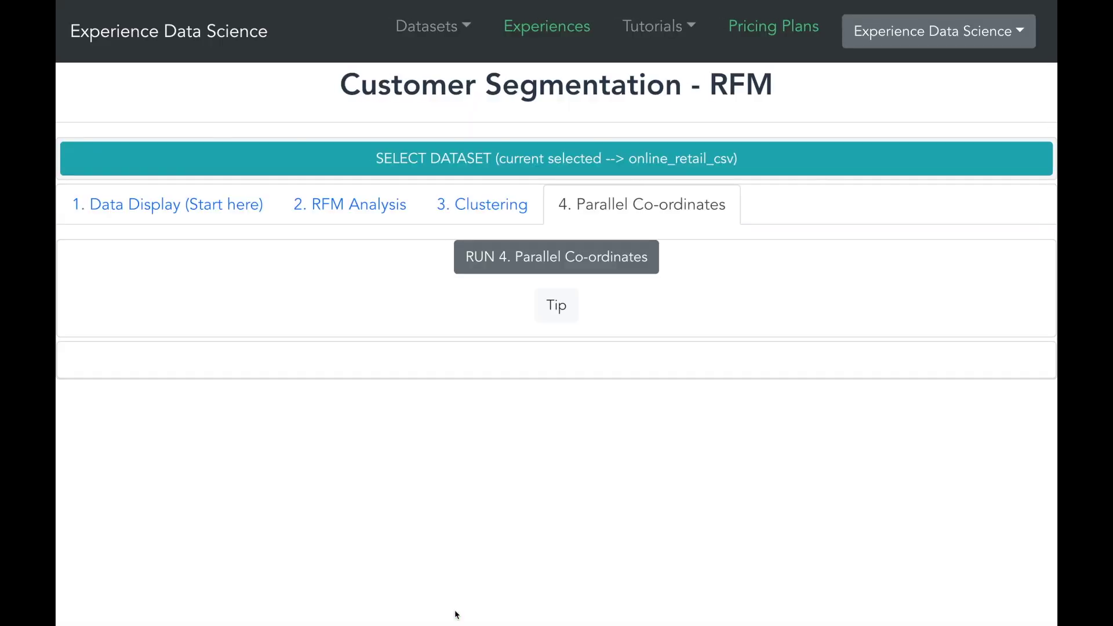
Run Data Display showing 10 records of all columns as sharable output, then go to RFM Analysis
{"action": "left_click", "coordinate": [238, 211]}
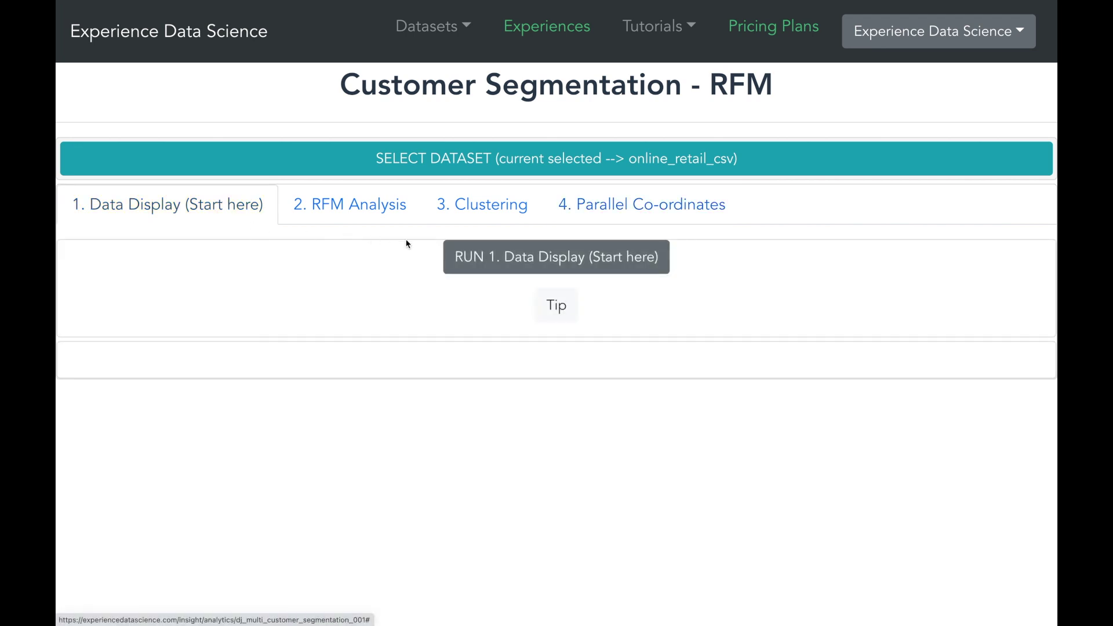
{"action": "left_click", "coordinate": [473, 266]}
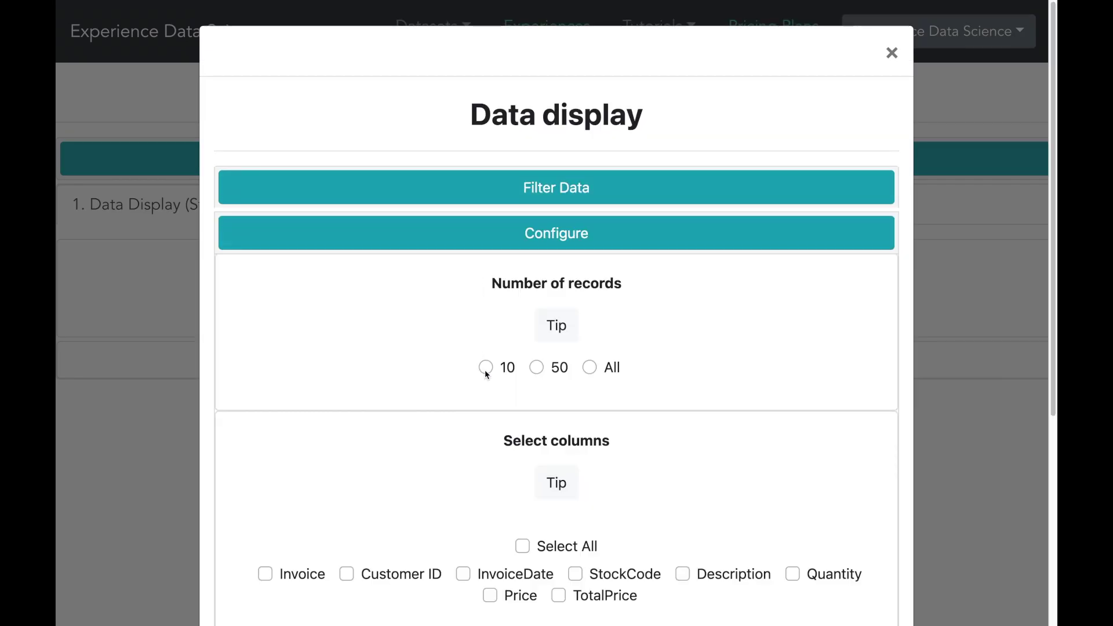
{"action": "left_click", "coordinate": [485, 366]}
{"action": "scroll", "coordinate": [486, 367], "scroll_direction": "down", "scroll_amount": 2}
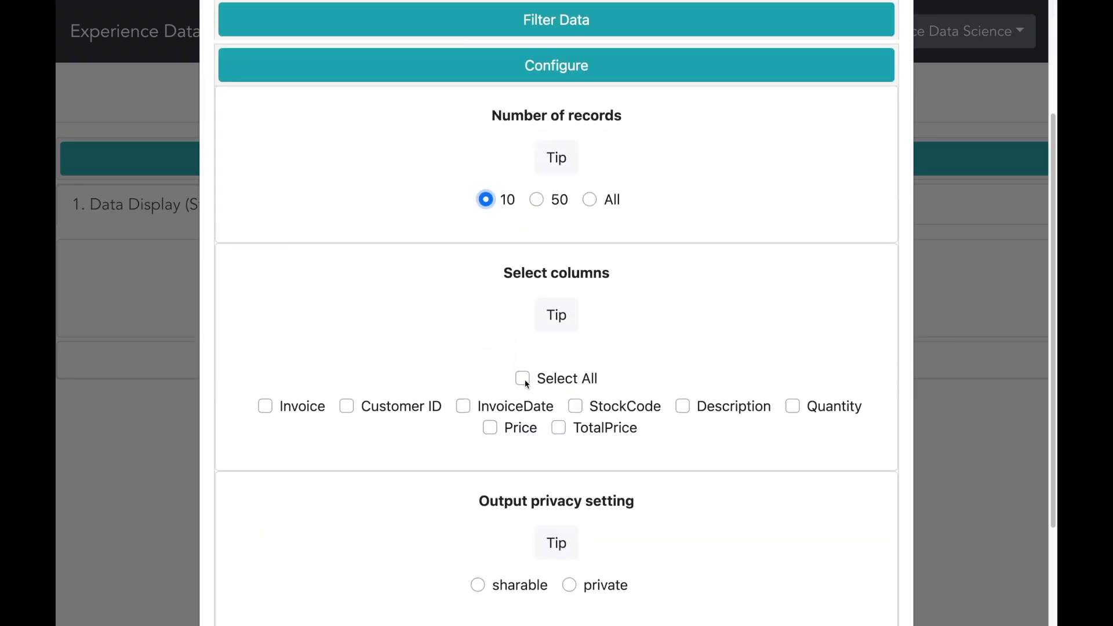
{"action": "left_click", "coordinate": [523, 377]}
{"action": "scroll", "coordinate": [488, 367], "scroll_direction": "down", "scroll_amount": 2}
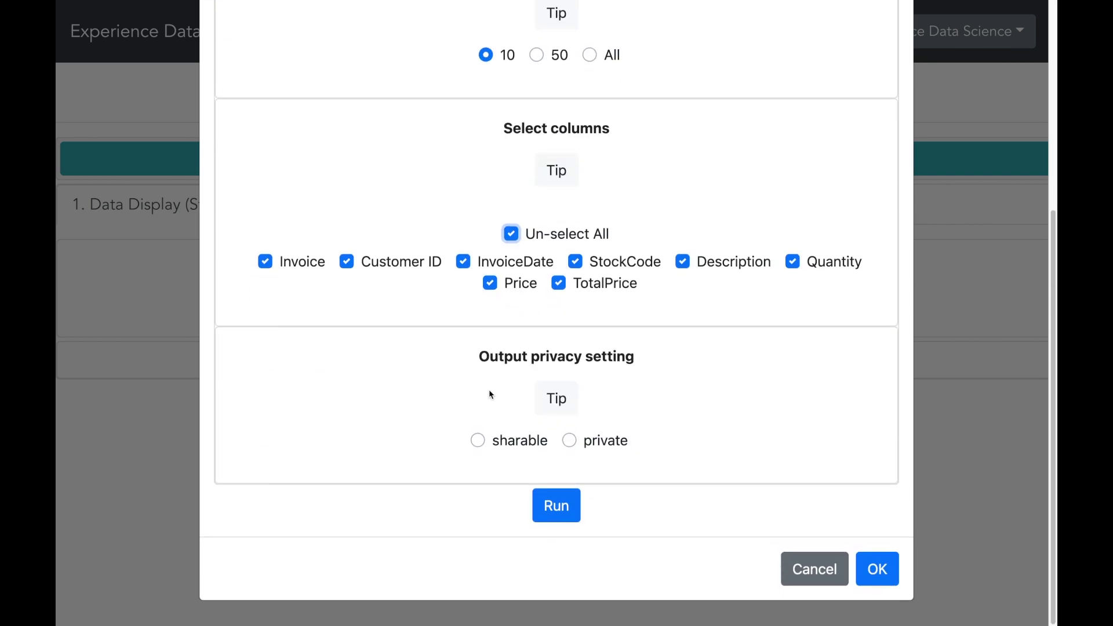
{"action": "left_click", "coordinate": [477, 442]}
{"action": "left_click", "coordinate": [536, 502]}
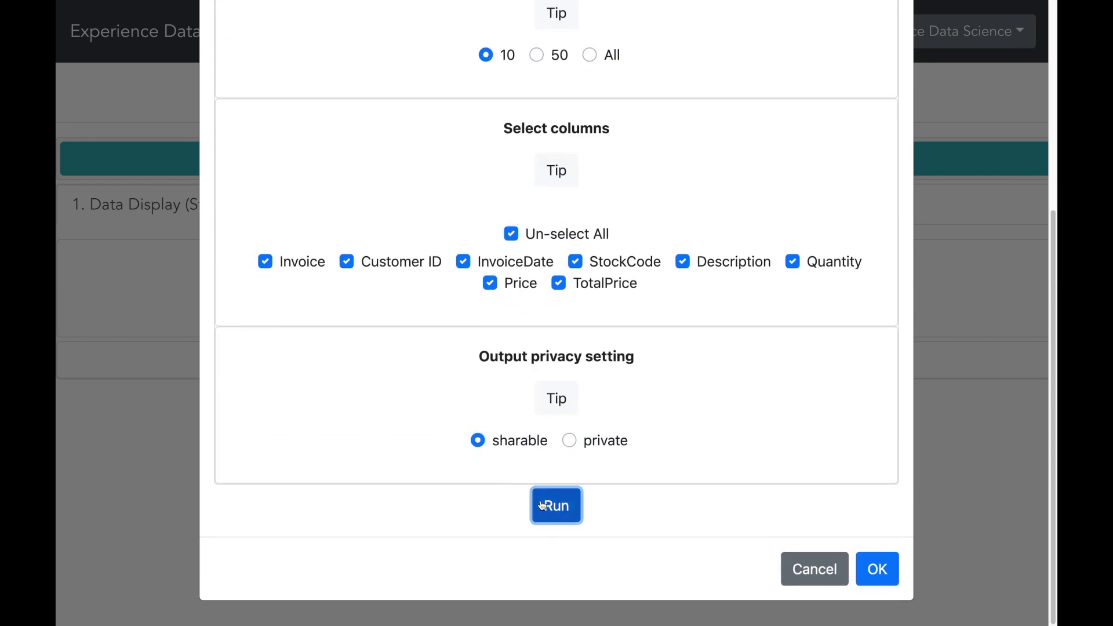
{"action": "left_click", "coordinate": [877, 569]}
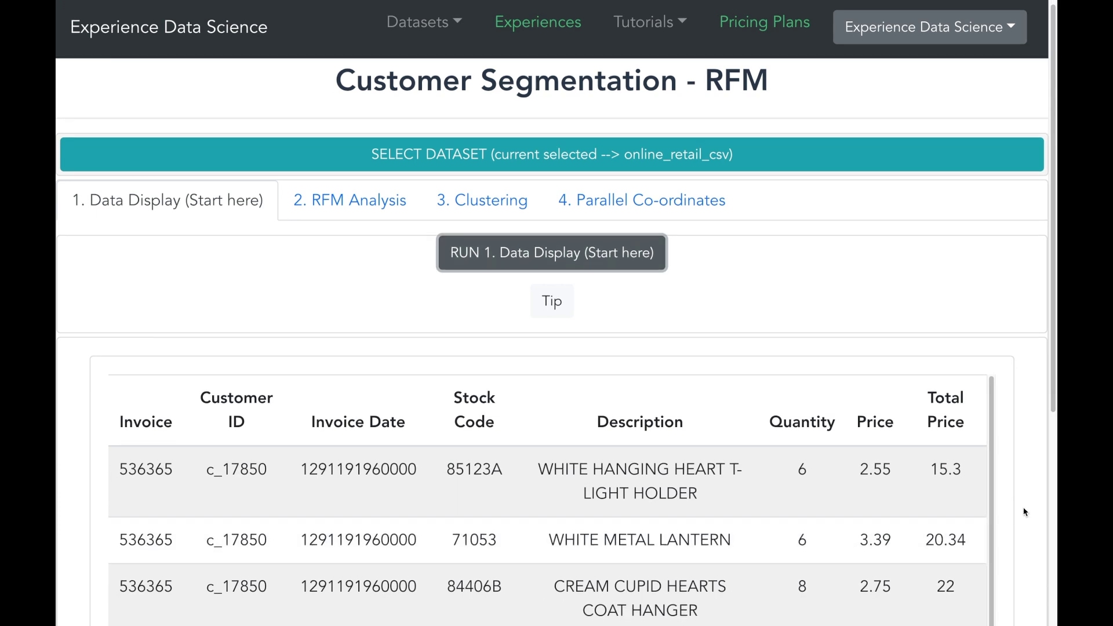
{"action": "scroll", "coordinate": [1024, 512], "scroll_direction": "down", "scroll_amount": 2}
{"action": "scroll", "coordinate": [1024, 512], "scroll_direction": "down", "scroll_amount": 2}
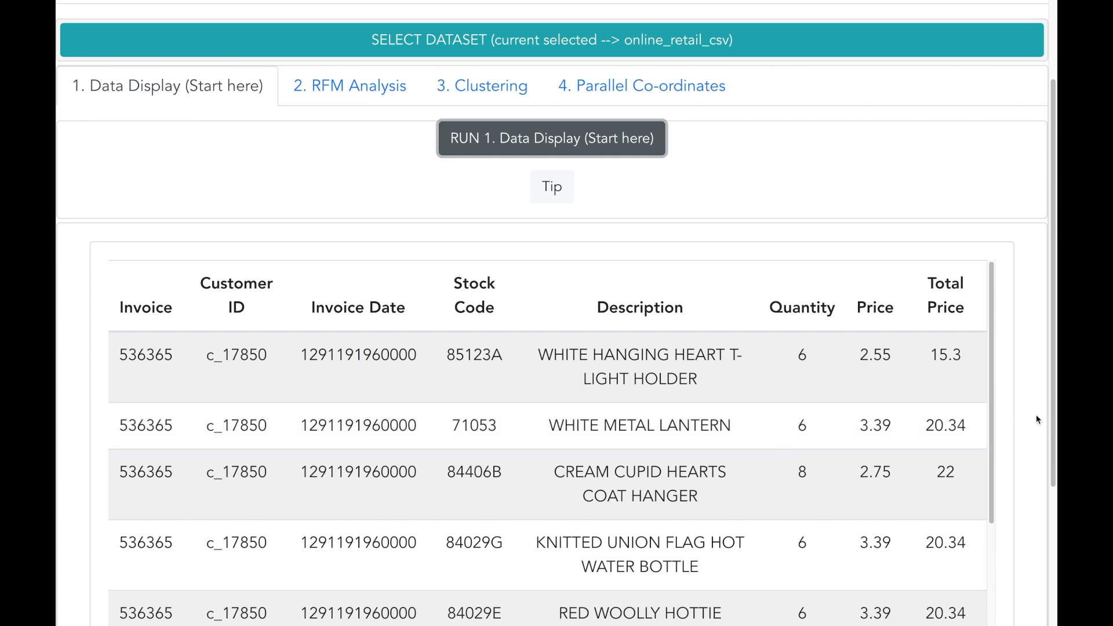
{"action": "scroll", "coordinate": [1036, 415], "scroll_direction": "up", "scroll_amount": 2}
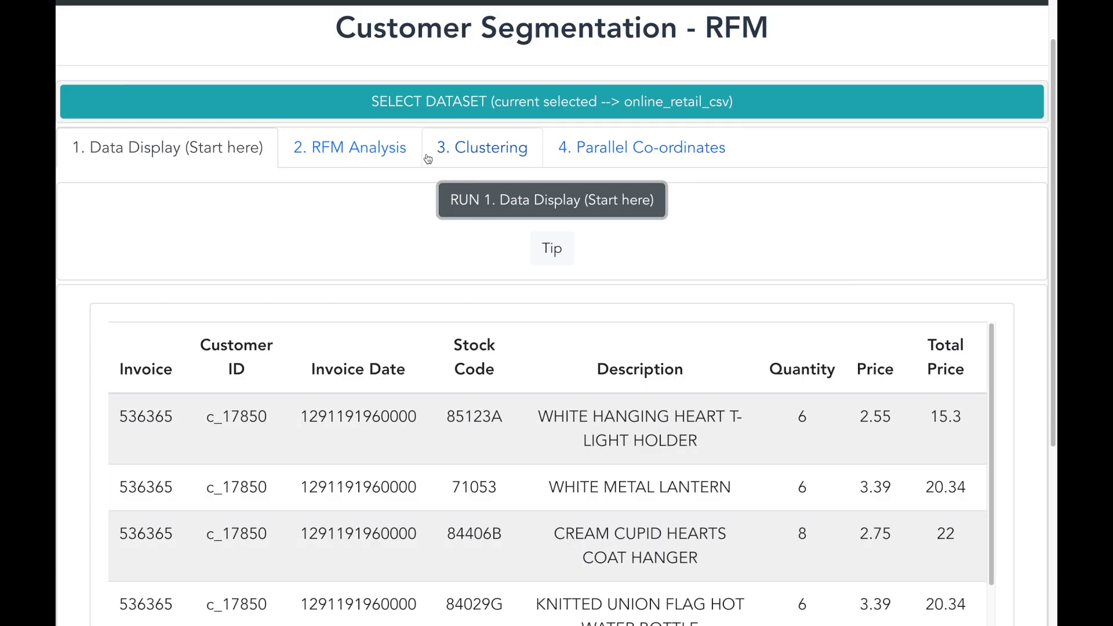
{"action": "left_click", "coordinate": [362, 161]}
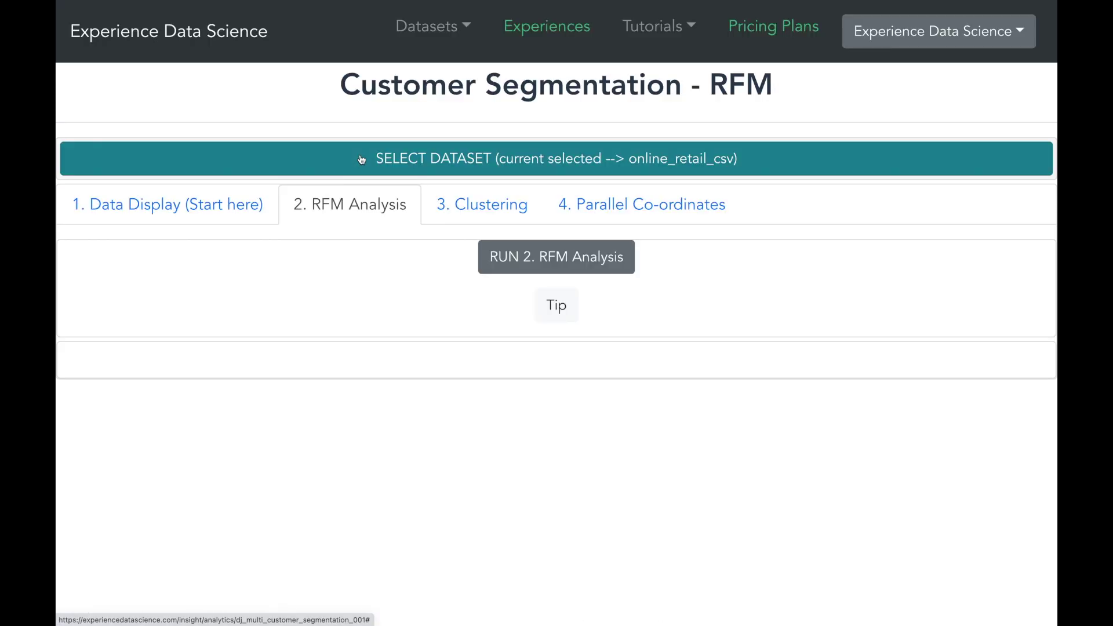
Set RFM Analysis to Customer ID, recency InvoiceDate, frequency Invoice and monetary TotalPrice
{"action": "left_click", "coordinate": [508, 272]}
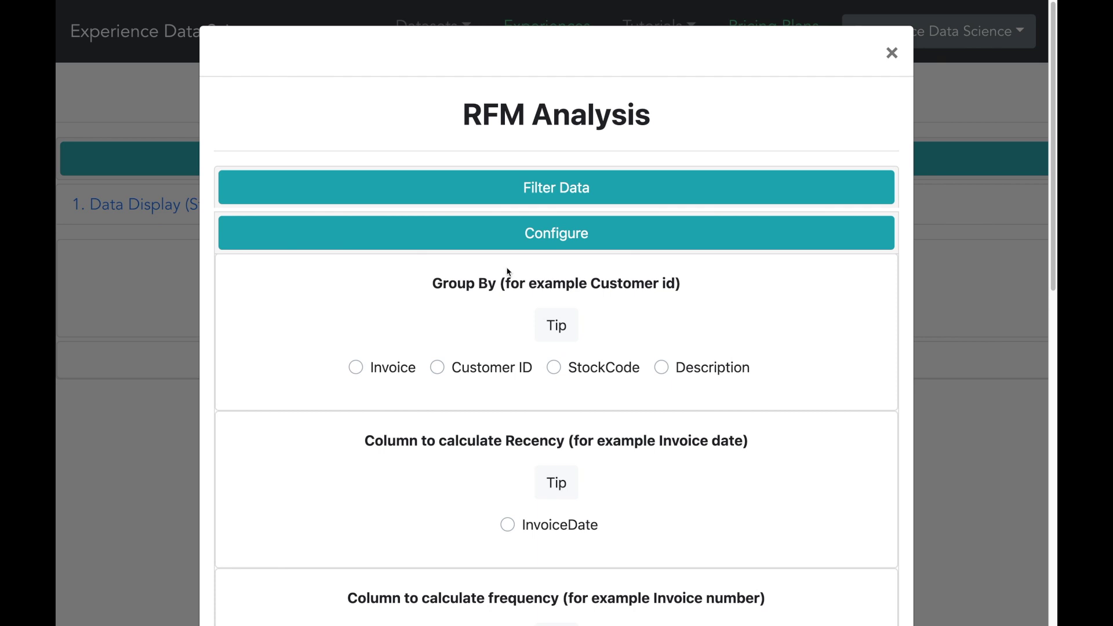
{"action": "scroll", "coordinate": [507, 272], "scroll_direction": "down", "scroll_amount": 1}
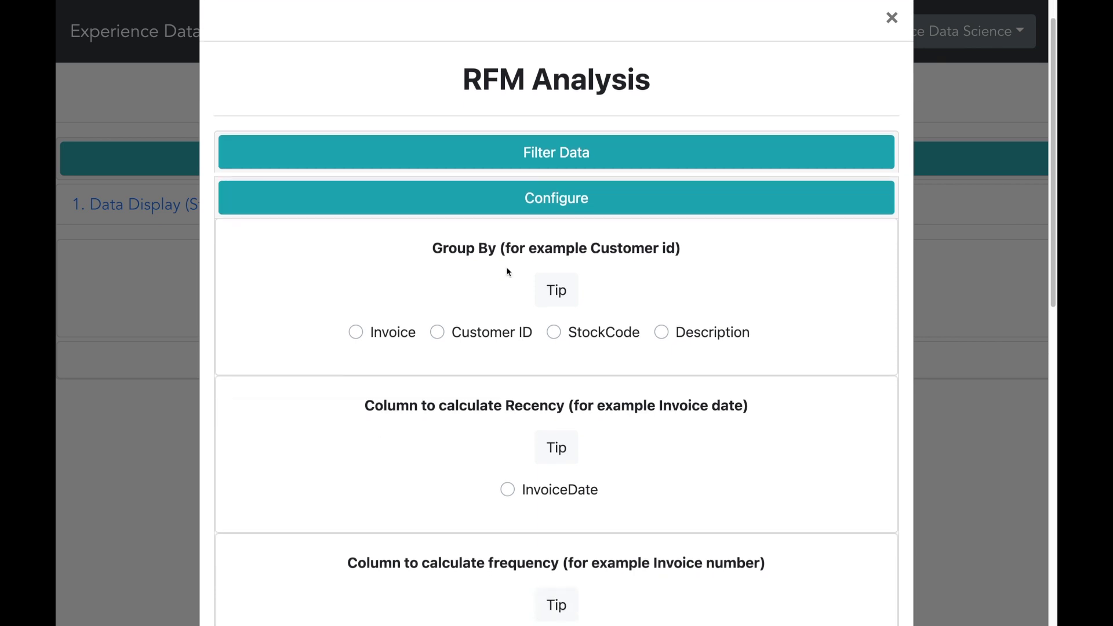
{"action": "left_click", "coordinate": [437, 332]}
{"action": "scroll", "coordinate": [456, 356], "scroll_direction": "down", "scroll_amount": 2}
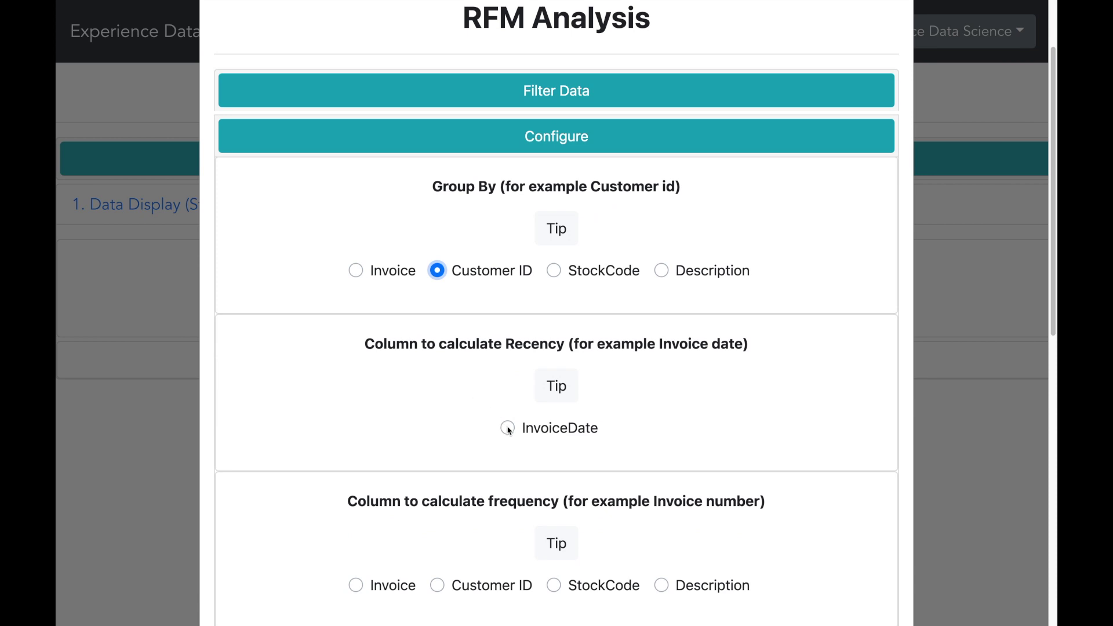
{"action": "left_click", "coordinate": [508, 428]}
{"action": "scroll", "coordinate": [476, 415], "scroll_direction": "down", "scroll_amount": 2}
{"action": "scroll", "coordinate": [476, 414], "scroll_direction": "down", "scroll_amount": 2}
{"action": "scroll", "coordinate": [475, 415], "scroll_direction": "down", "scroll_amount": 2}
{"action": "scroll", "coordinate": [475, 414], "scroll_direction": "down", "scroll_amount": 1}
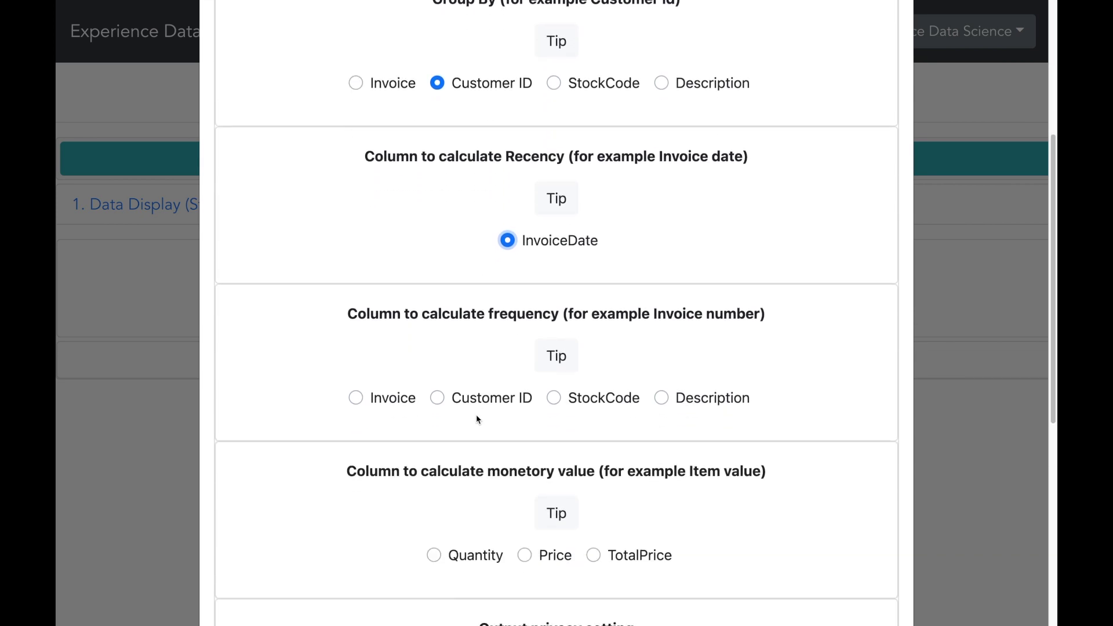
{"action": "left_click", "coordinate": [355, 399]}
{"action": "scroll", "coordinate": [448, 499], "scroll_direction": "down", "scroll_amount": 1}
{"action": "scroll", "coordinate": [447, 498], "scroll_direction": "down", "scroll_amount": 1}
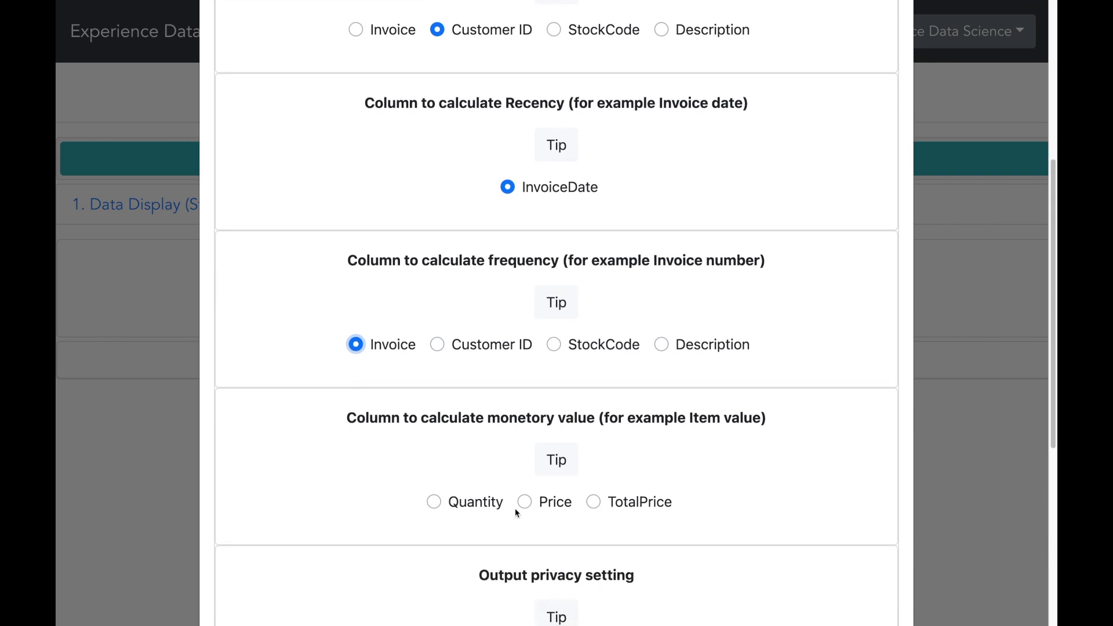
{"action": "left_click", "coordinate": [592, 502]}
{"action": "scroll", "coordinate": [667, 477], "scroll_direction": "down", "scroll_amount": 3}
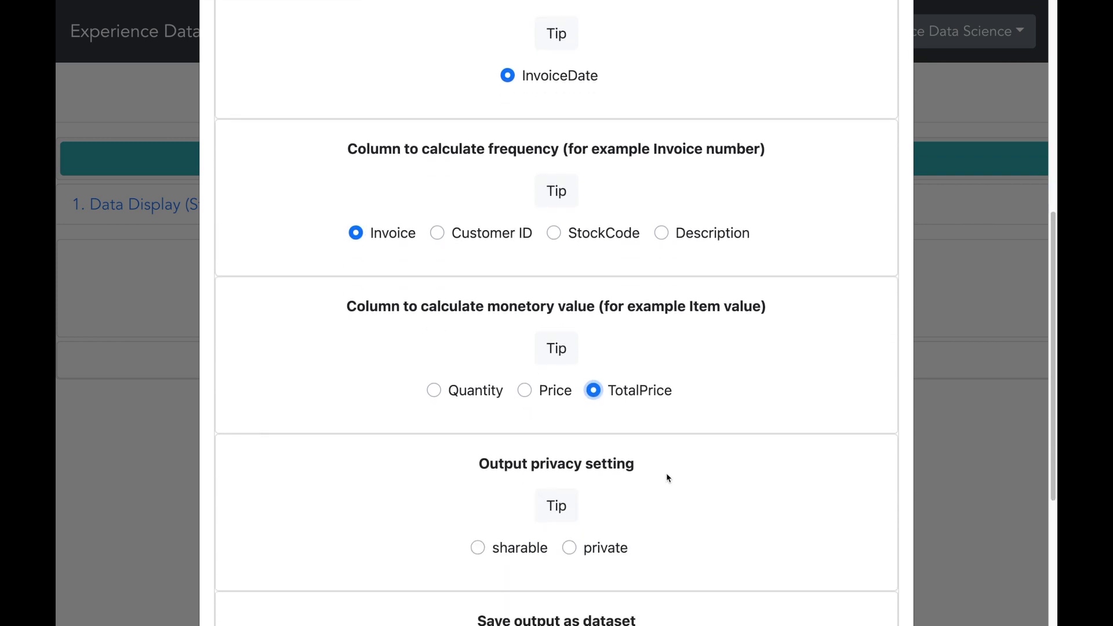
{"action": "scroll", "coordinate": [667, 472], "scroll_direction": "down", "scroll_amount": 1}
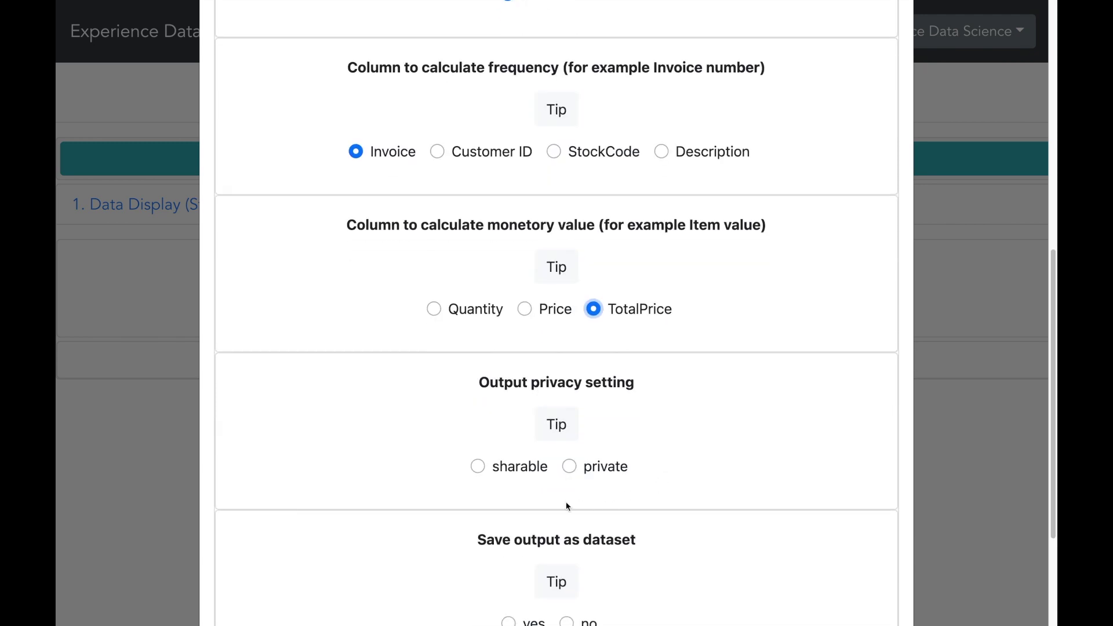
Run the RFM analysis with sharable output saved as a dataset, and accept the results
{"action": "left_click", "coordinate": [479, 469]}
{"action": "scroll", "coordinate": [481, 472], "scroll_direction": "down", "scroll_amount": 2}
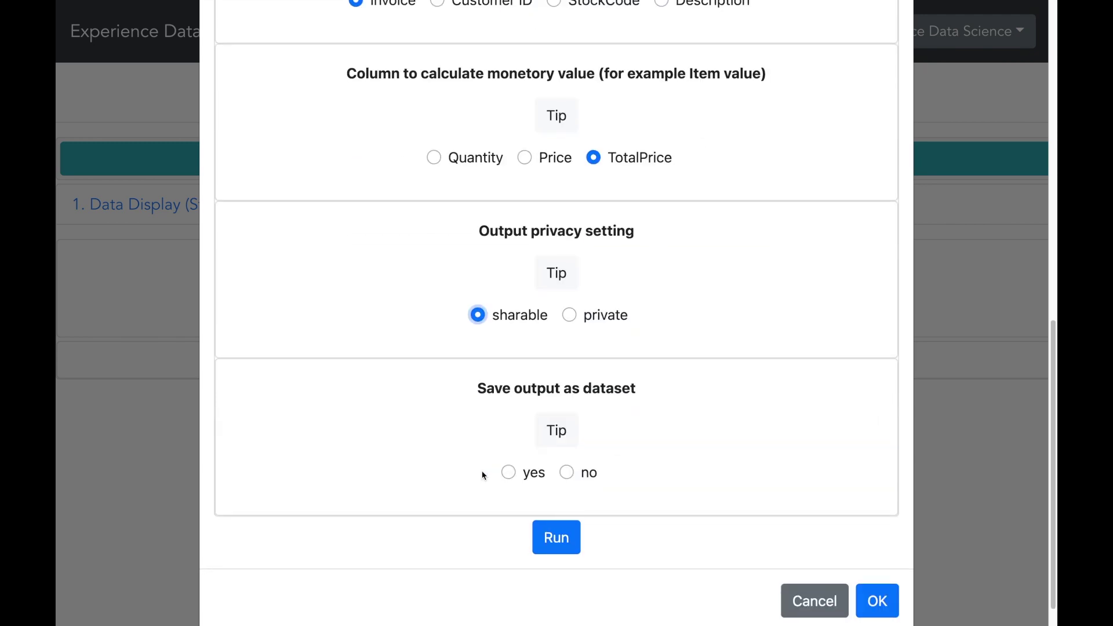
{"action": "left_click", "coordinate": [510, 473]}
{"action": "left_click", "coordinate": [557, 537]}
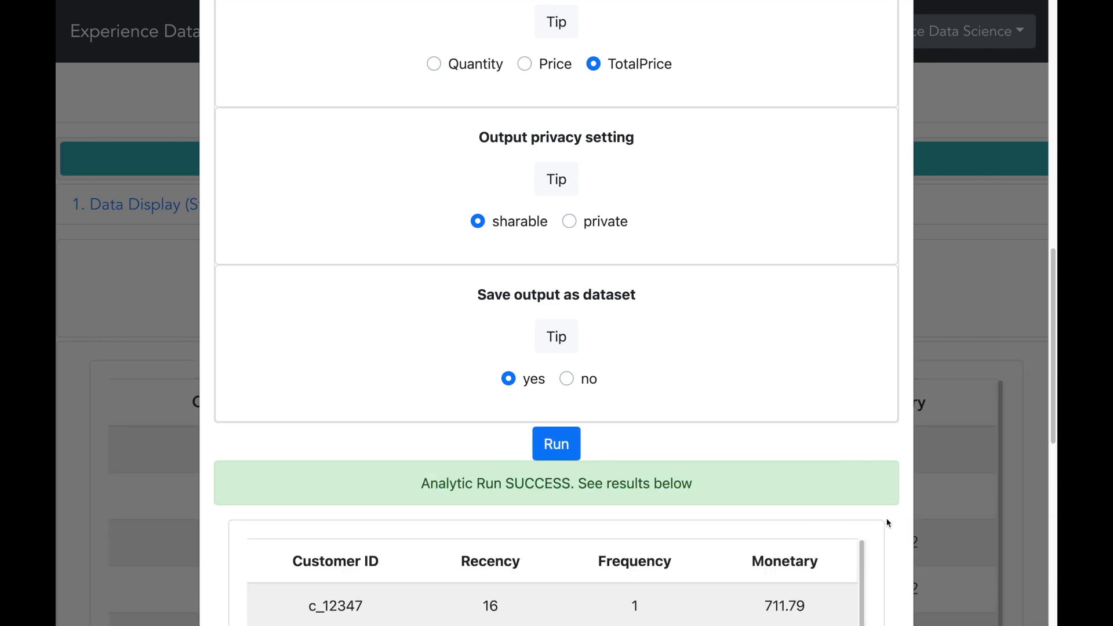
{"action": "scroll", "coordinate": [887, 522], "scroll_direction": "down", "scroll_amount": 6}
{"action": "scroll", "coordinate": [887, 522], "scroll_direction": "down", "scroll_amount": 6}
{"action": "left_click", "coordinate": [878, 568]}
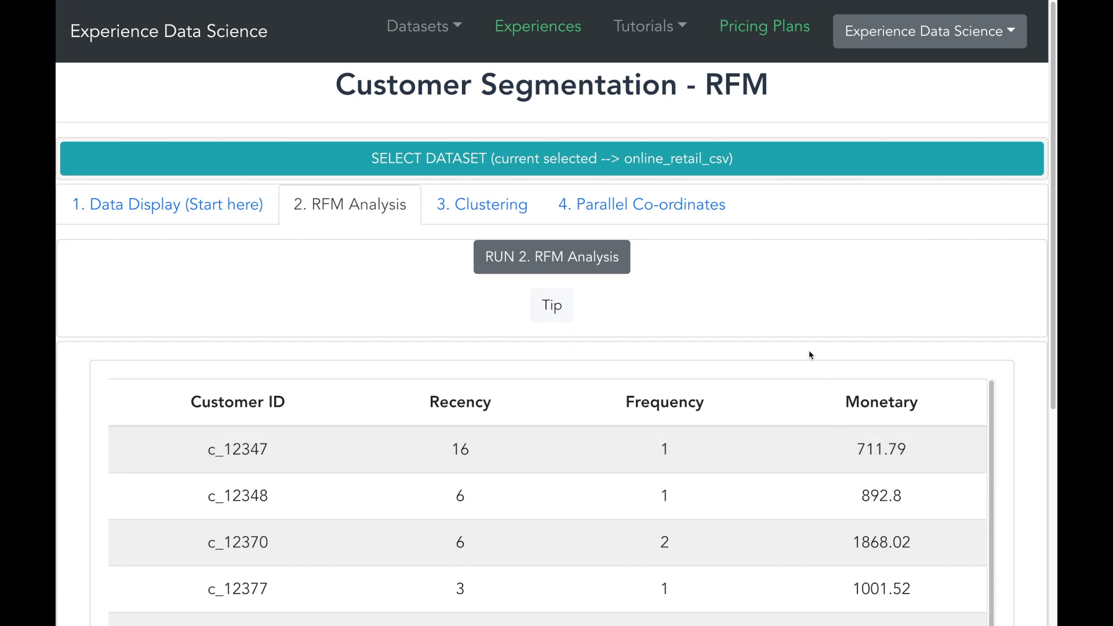
On the Clustering tab, refresh the dataset list and select online_retail_csv_output_rfm
{"action": "left_click", "coordinate": [479, 206]}
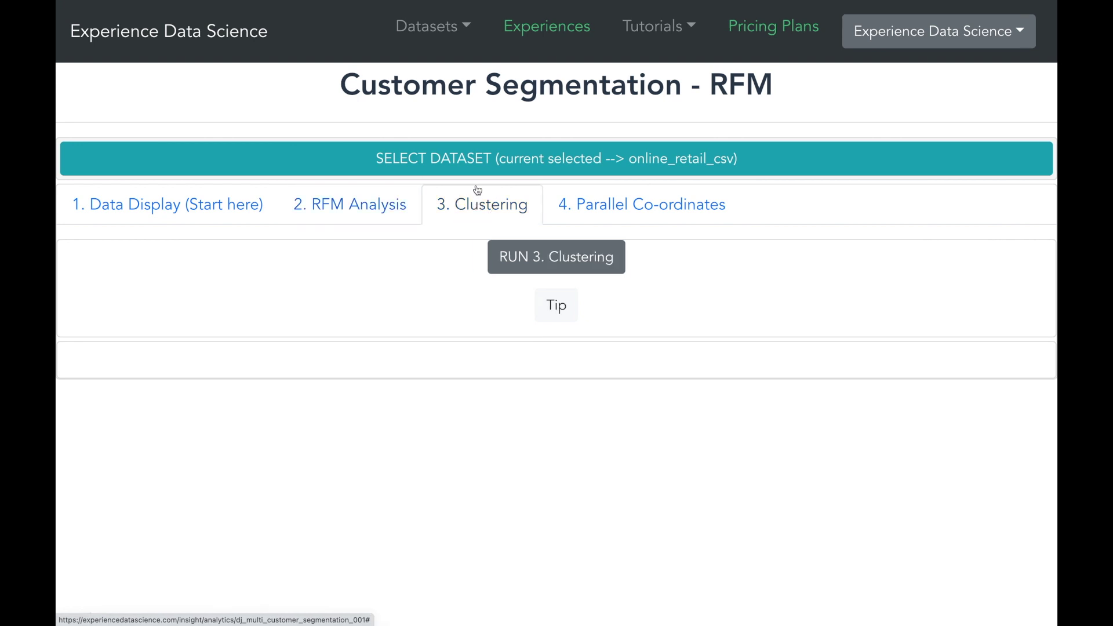
{"action": "left_click", "coordinate": [475, 166]}
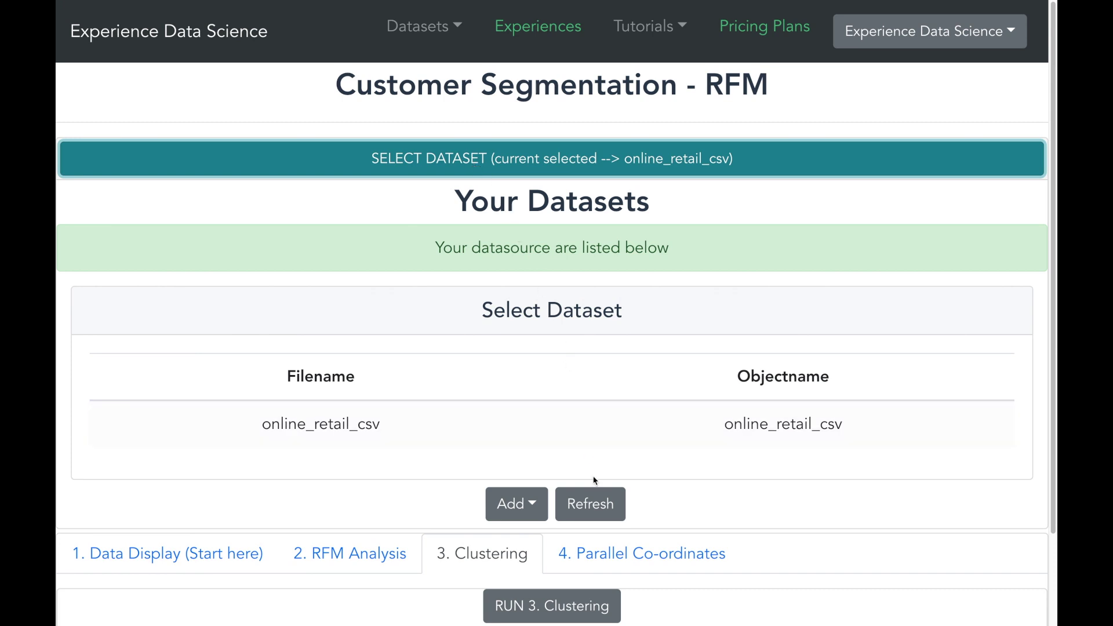
{"action": "left_click", "coordinate": [591, 505]}
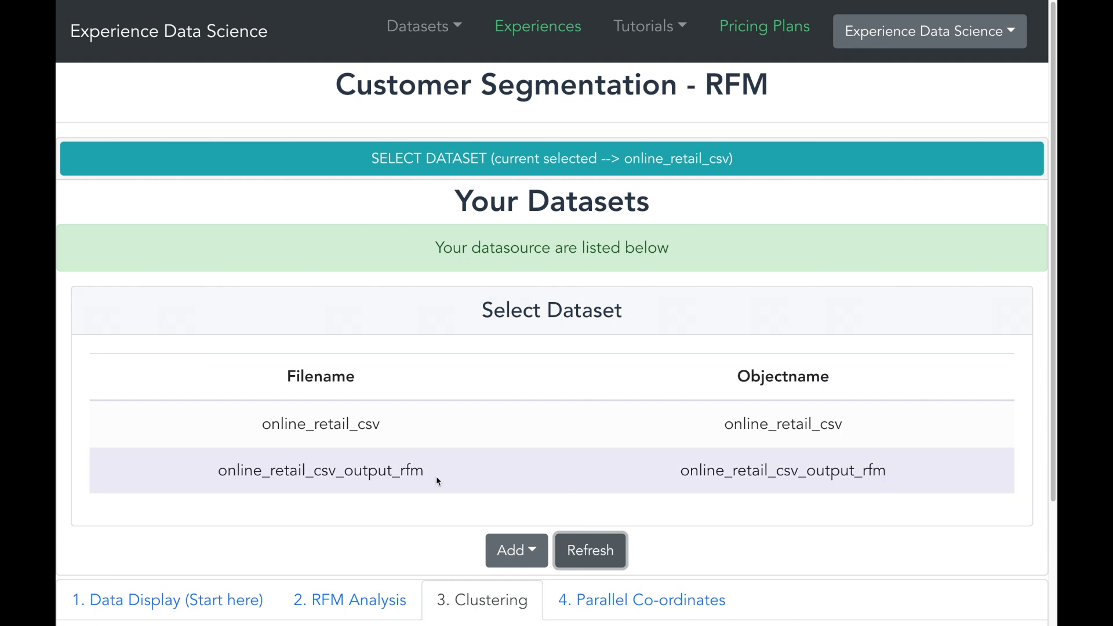
{"action": "left_click", "coordinate": [435, 476]}
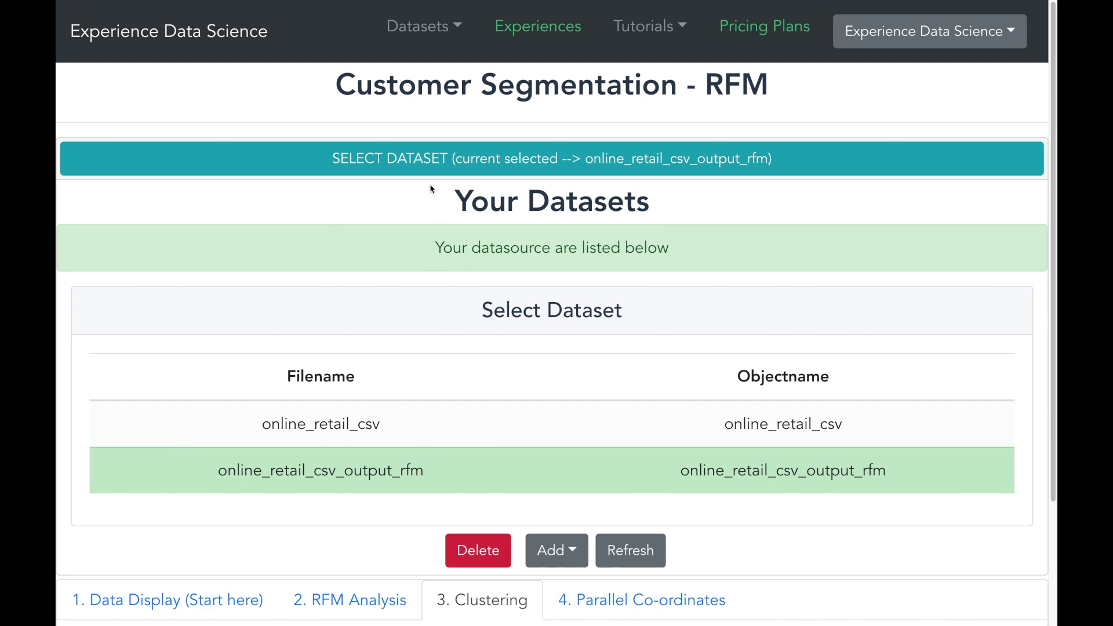
{"action": "left_click", "coordinate": [431, 165]}
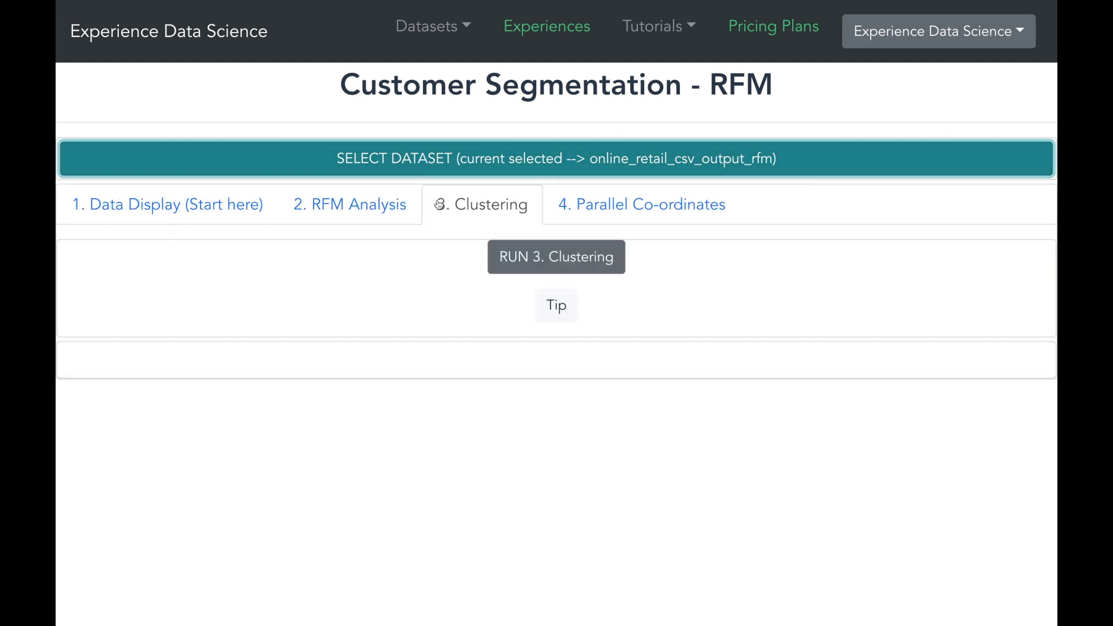
Choose recency, frequency and monetary as clustering columns and set 5 clusters
{"action": "left_click", "coordinate": [499, 265]}
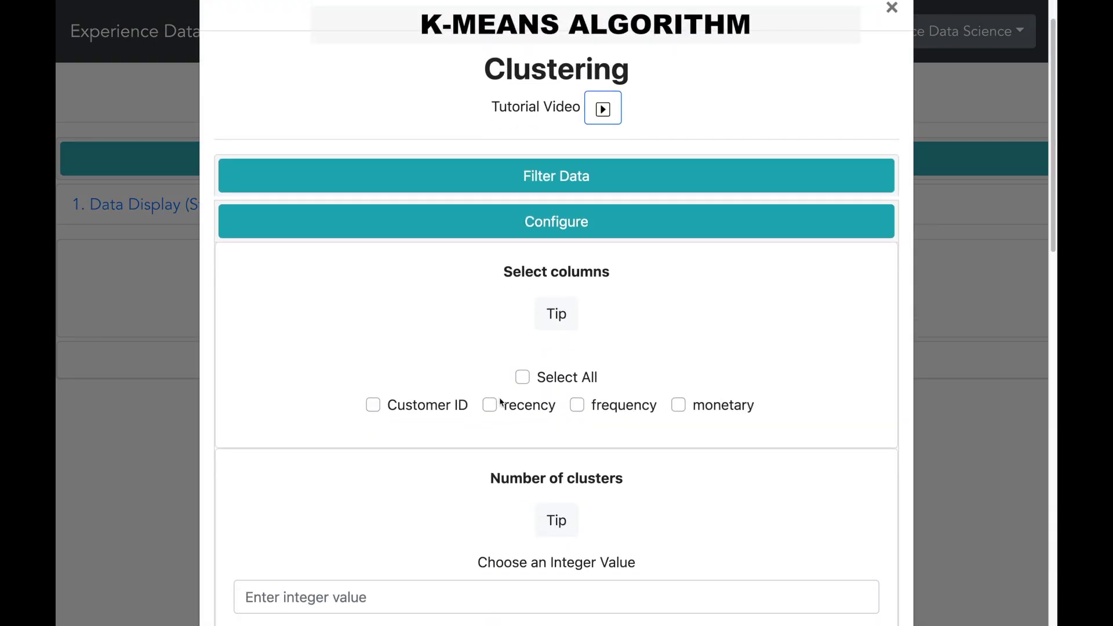
{"action": "left_click", "coordinate": [489, 405]}
{"action": "left_click", "coordinate": [578, 404]}
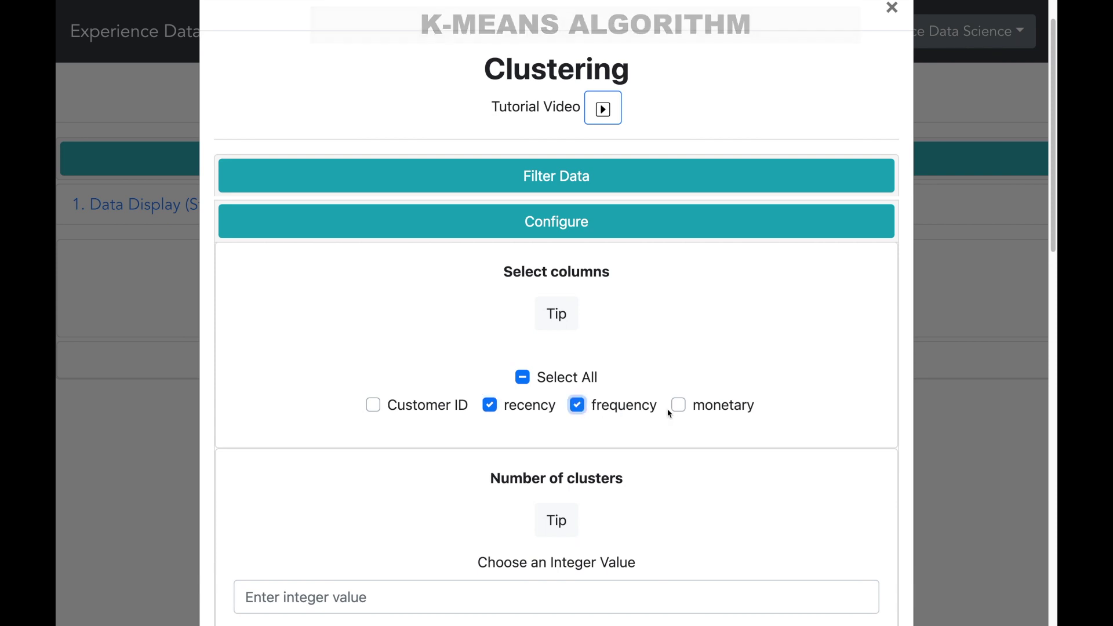
{"action": "left_click", "coordinate": [678, 404]}
{"action": "scroll", "coordinate": [696, 441], "scroll_direction": "down", "scroll_amount": 1}
{"action": "scroll", "coordinate": [698, 443], "scroll_direction": "down", "scroll_amount": 1}
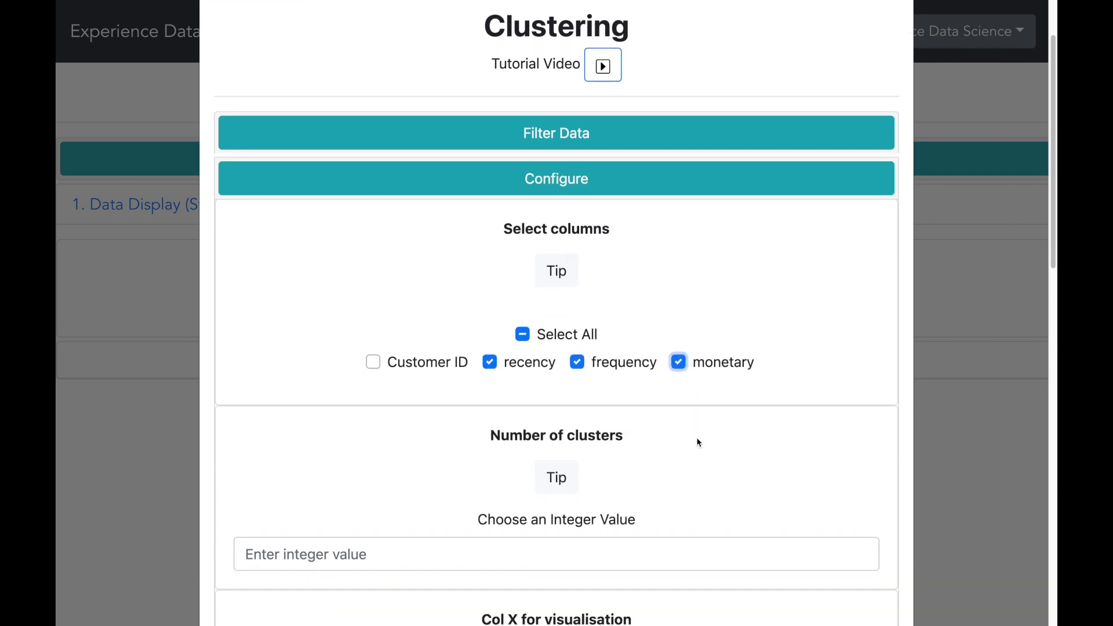
{"action": "scroll", "coordinate": [697, 442], "scroll_direction": "down", "scroll_amount": 2}
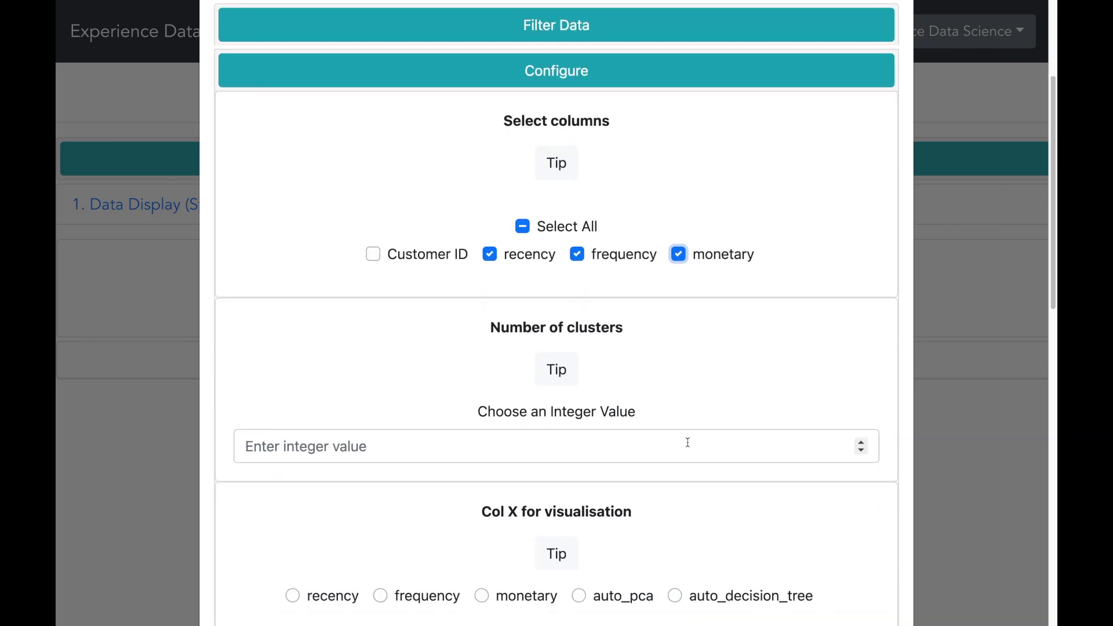
{"action": "left_click", "coordinate": [687, 442]}
{"action": "type", "text": "5"}
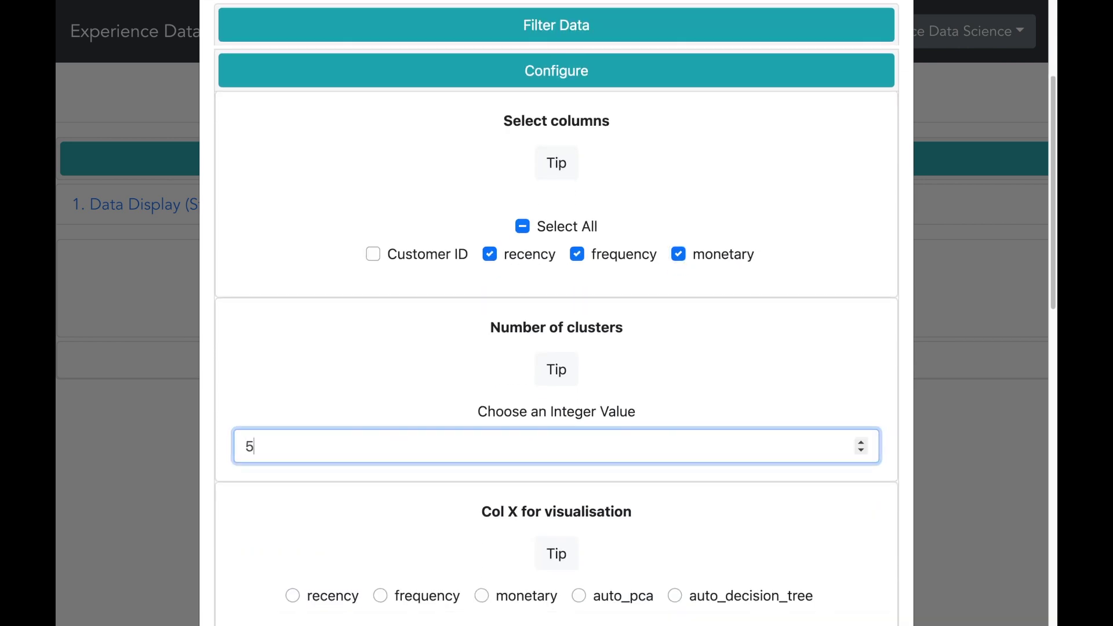
{"action": "scroll", "coordinate": [703, 432], "scroll_direction": "down", "scroll_amount": 2}
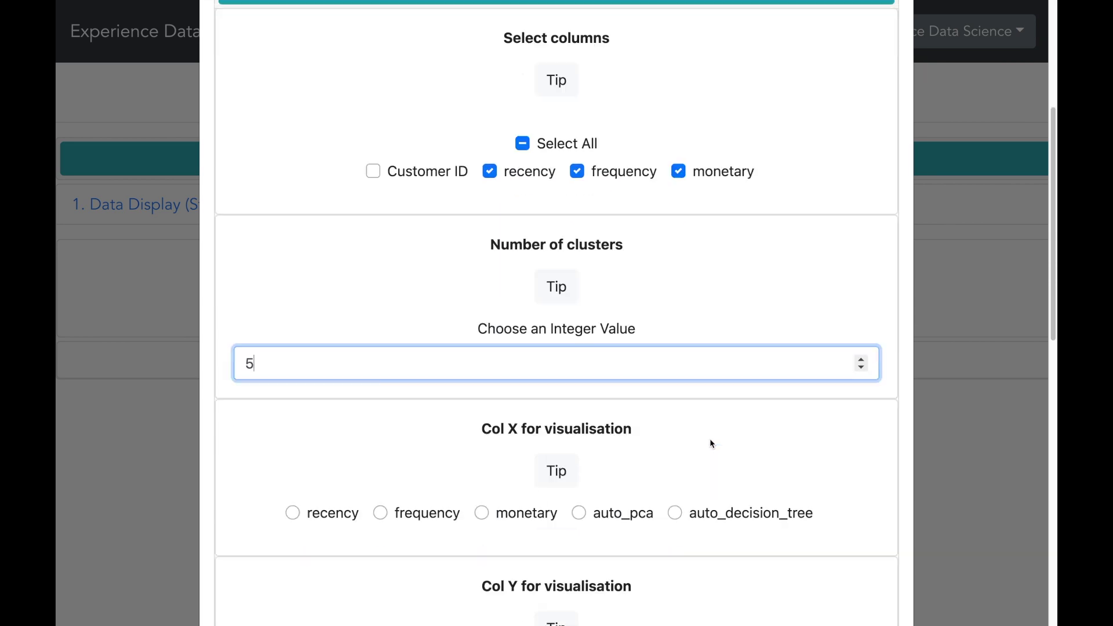
{"action": "scroll", "coordinate": [709, 438], "scroll_direction": "down", "scroll_amount": 2}
{"action": "scroll", "coordinate": [680, 448], "scroll_direction": "down", "scroll_amount": 1}
{"action": "scroll", "coordinate": [679, 448], "scroll_direction": "down", "scroll_amount": 1}
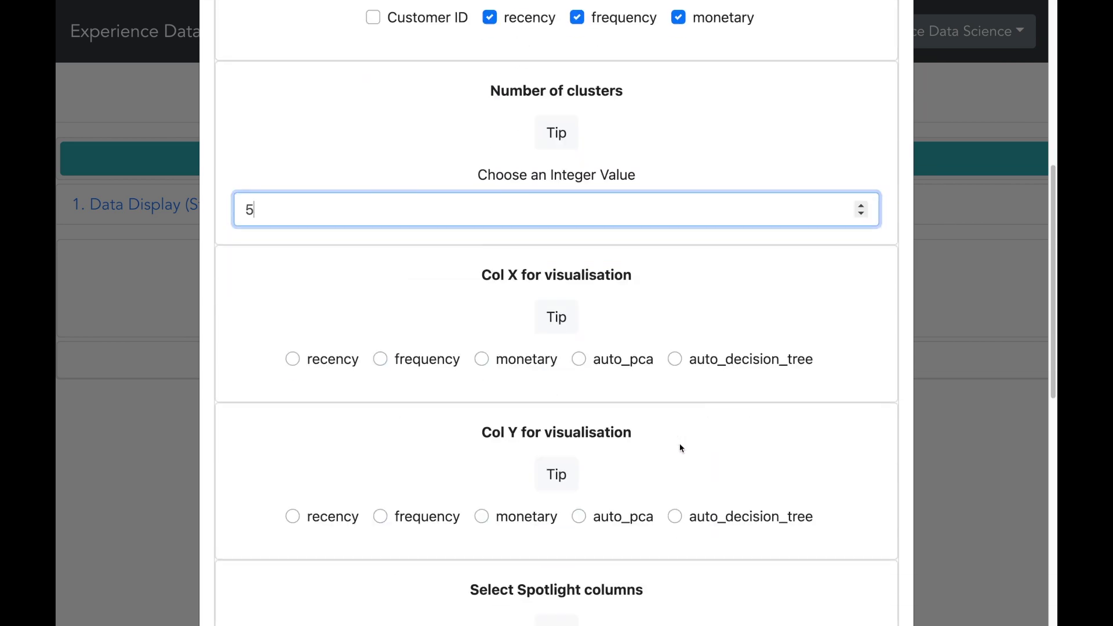
{"action": "scroll", "coordinate": [677, 441], "scroll_direction": "down", "scroll_amount": 1}
{"action": "scroll", "coordinate": [678, 441], "scroll_direction": "down", "scroll_amount": 1}
Use auto_pca for both axes, spotlight all columns, save sharable output, and run K-means
{"action": "left_click", "coordinate": [578, 340]}
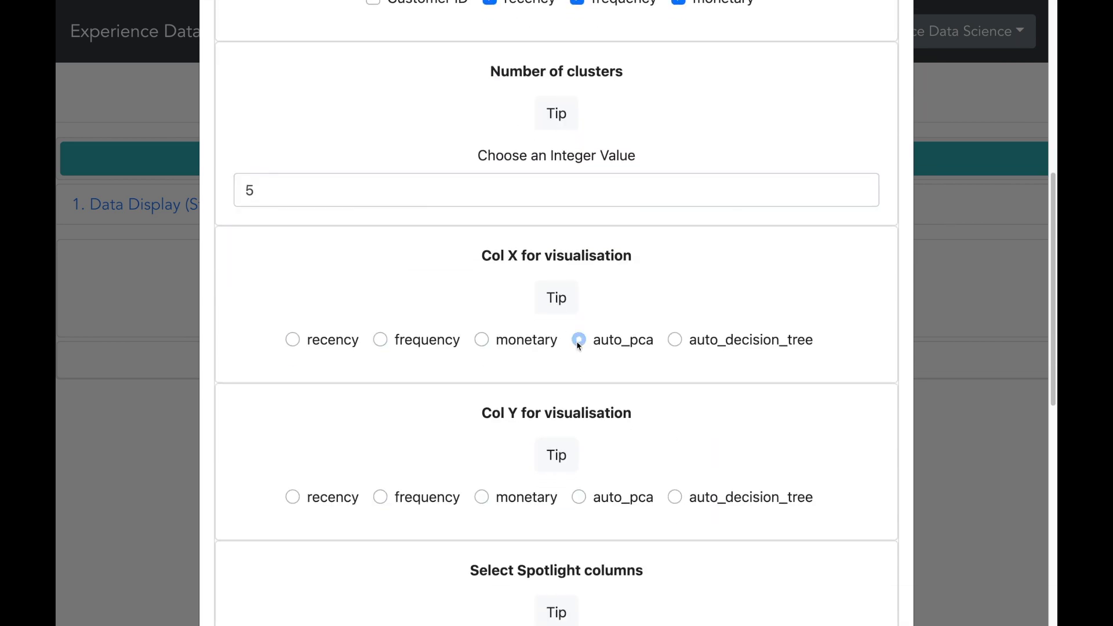
{"action": "left_click", "coordinate": [580, 497]}
{"action": "scroll", "coordinate": [621, 512], "scroll_direction": "down", "scroll_amount": 3}
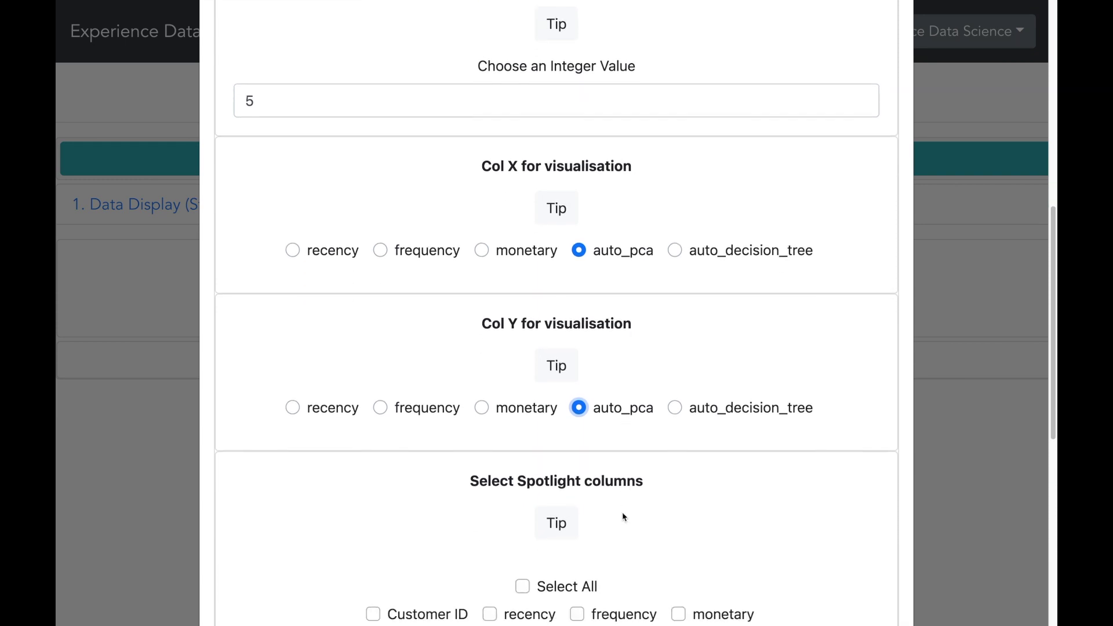
{"action": "scroll", "coordinate": [621, 511], "scroll_direction": "down", "scroll_amount": 2}
{"action": "scroll", "coordinate": [623, 517], "scroll_direction": "down", "scroll_amount": 2}
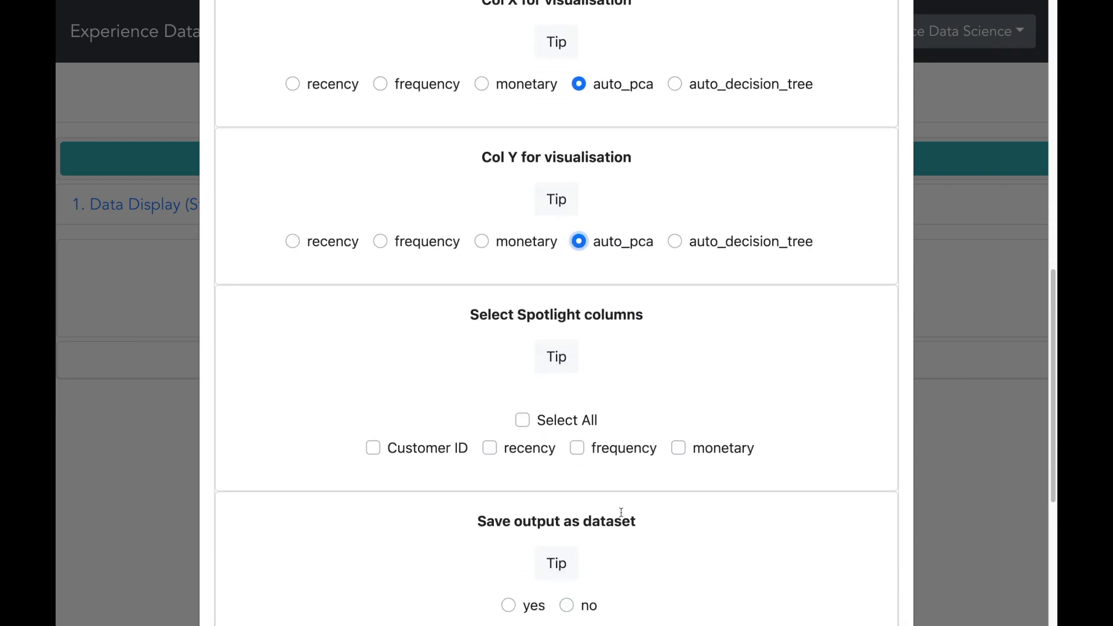
{"action": "left_click", "coordinate": [522, 420]}
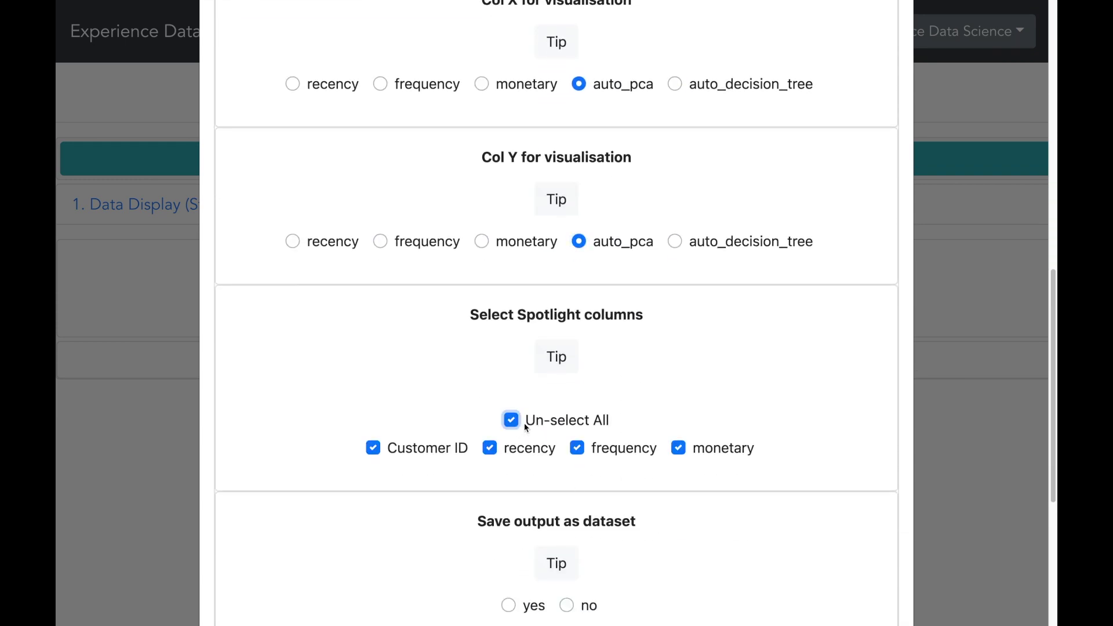
{"action": "scroll", "coordinate": [671, 503], "scroll_direction": "down", "scroll_amount": 3}
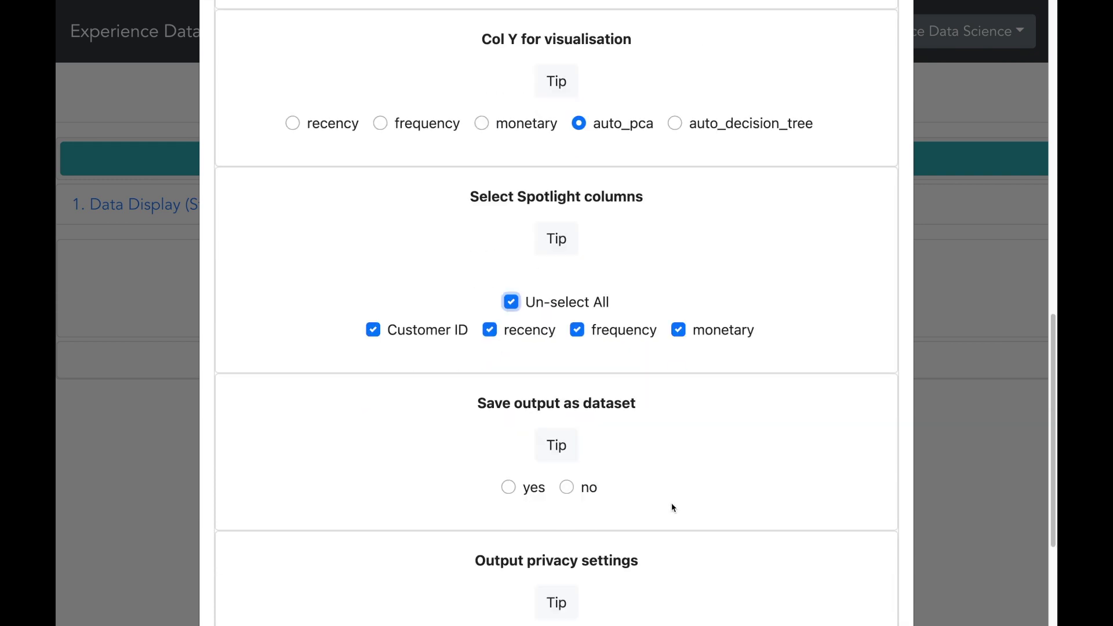
{"action": "left_click", "coordinate": [510, 487]}
{"action": "scroll", "coordinate": [689, 507], "scroll_direction": "down", "scroll_amount": 3}
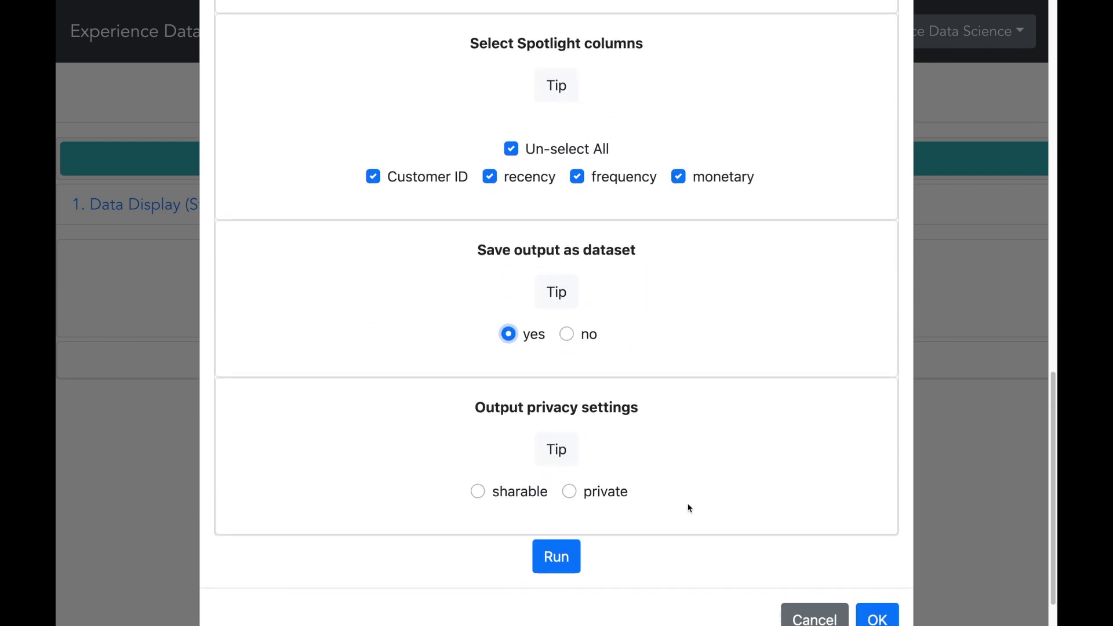
{"action": "left_click", "coordinate": [476, 492]}
{"action": "left_click", "coordinate": [558, 559]}
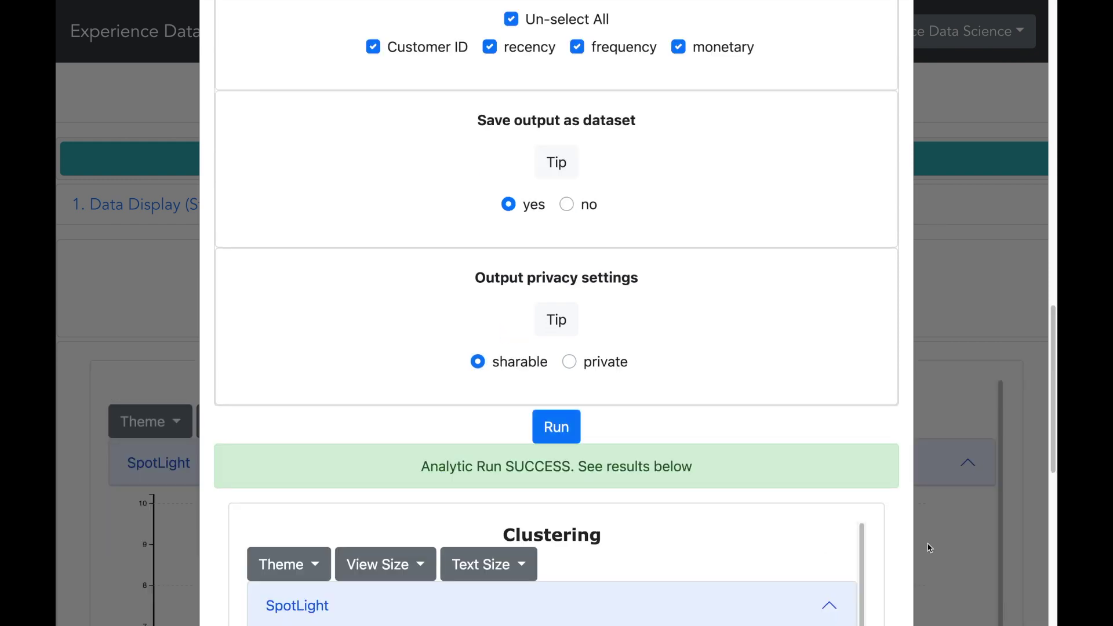
{"action": "scroll", "coordinate": [922, 548], "scroll_direction": "down", "scroll_amount": 5}
{"action": "scroll", "coordinate": [922, 548], "scroll_direction": "down", "scroll_amount": 5}
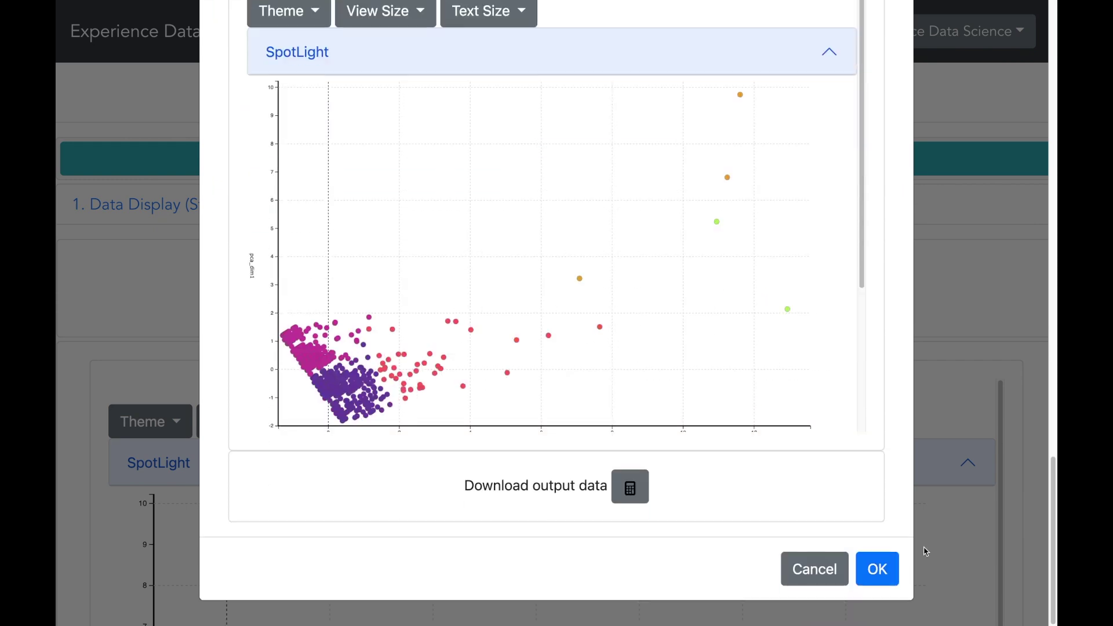
Dismiss the clustering run dialog to reveal the five-cluster PCA scatter plot
{"action": "left_click", "coordinate": [877, 569]}
{"action": "scroll", "coordinate": [1024, 547], "scroll_direction": "down", "scroll_amount": 5}
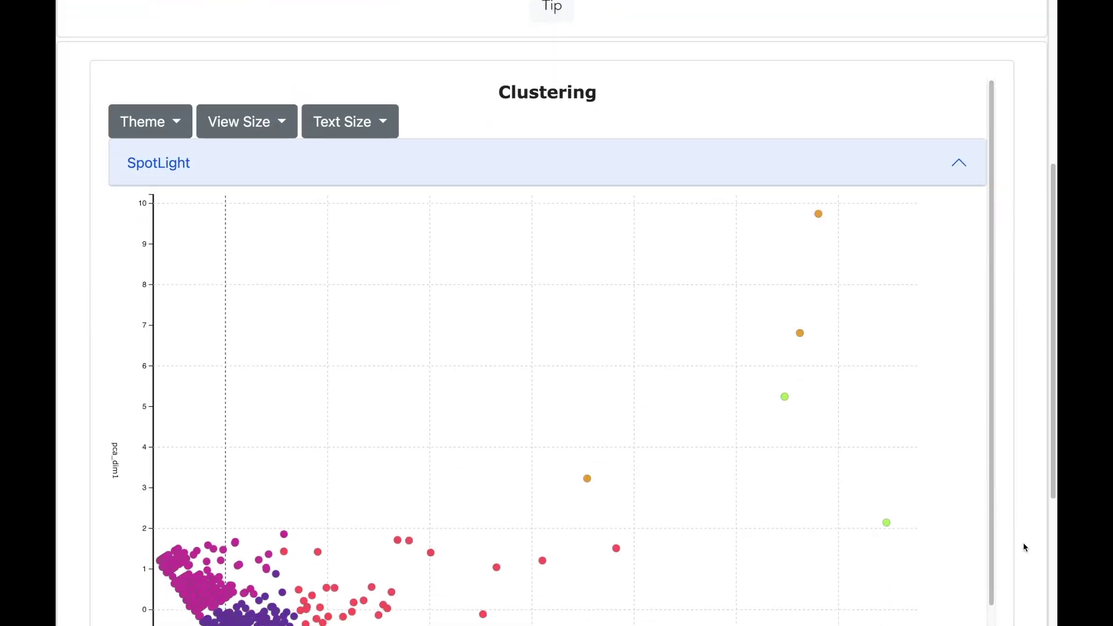
{"action": "scroll", "coordinate": [1024, 547], "scroll_direction": "down", "scroll_amount": 5}
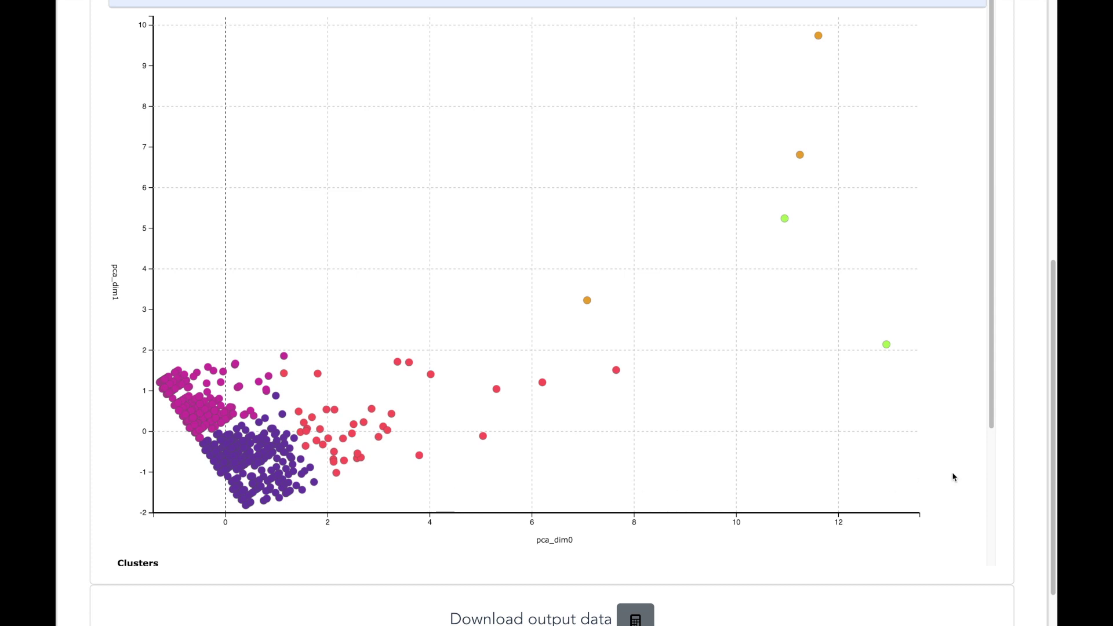
{"action": "scroll", "coordinate": [1026, 449], "scroll_direction": "up", "scroll_amount": 3}
{"action": "scroll", "coordinate": [1026, 449], "scroll_direction": "up", "scroll_amount": 3}
{"action": "scroll", "coordinate": [1028, 453], "scroll_direction": "up", "scroll_amount": 5}
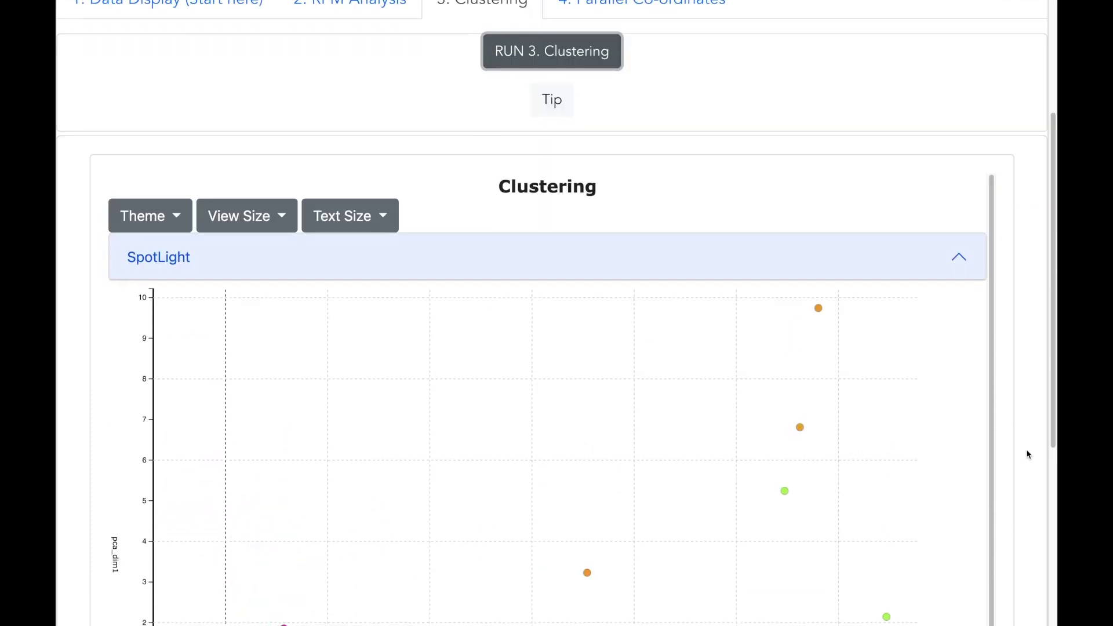
{"action": "scroll", "coordinate": [1028, 455], "scroll_direction": "up", "scroll_amount": 4}
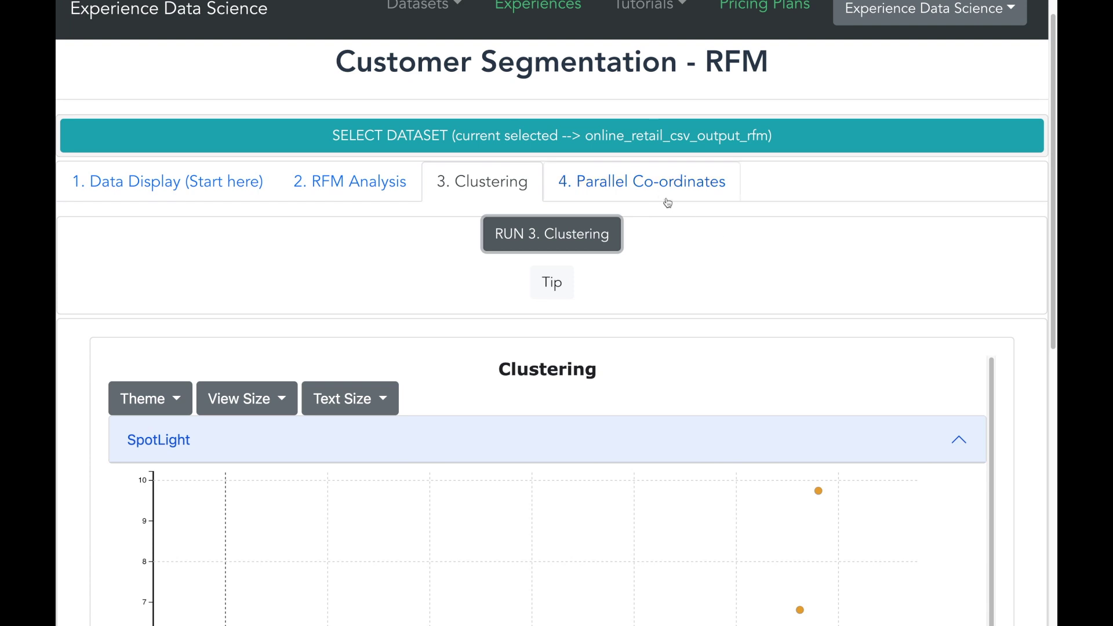
On the Parallel Co-ordinates tab, refresh datasets and select online_retail_csv_output_rfm_output_clustering
{"action": "left_click", "coordinate": [661, 180]}
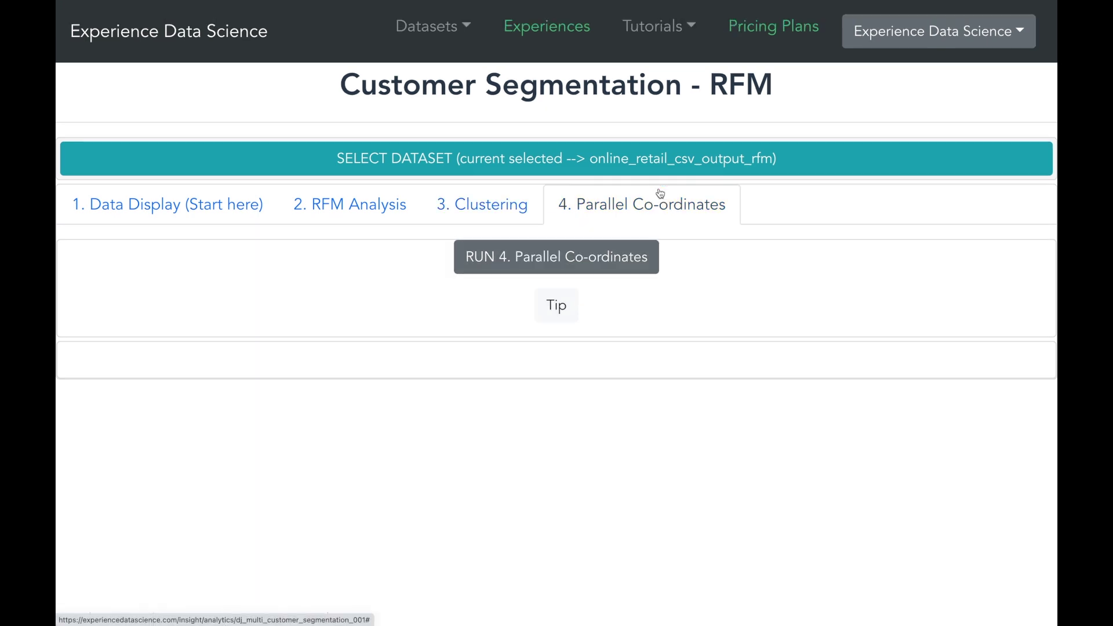
{"action": "left_click", "coordinate": [645, 162]}
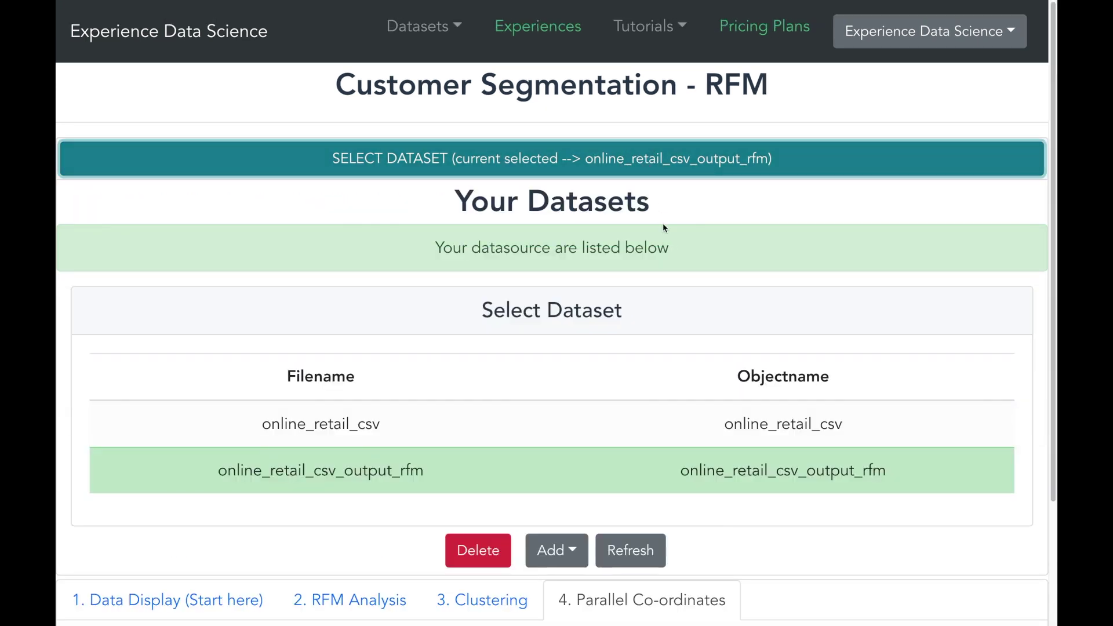
{"action": "scroll", "coordinate": [681, 252], "scroll_direction": "down", "scroll_amount": 2}
{"action": "left_click", "coordinate": [647, 397]}
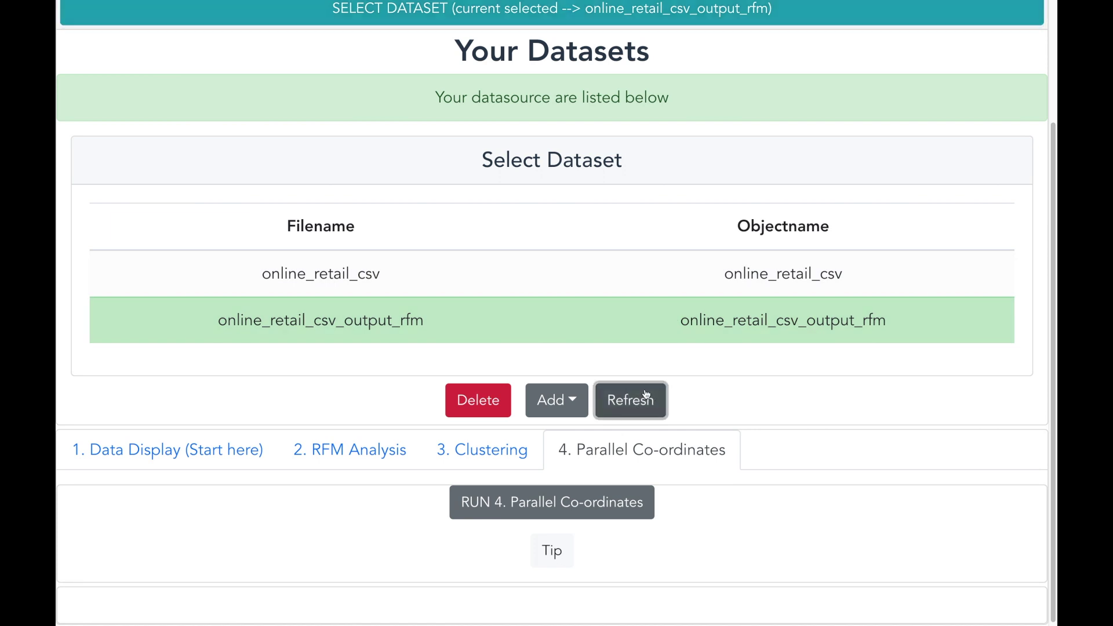
{"action": "left_click", "coordinate": [508, 367]}
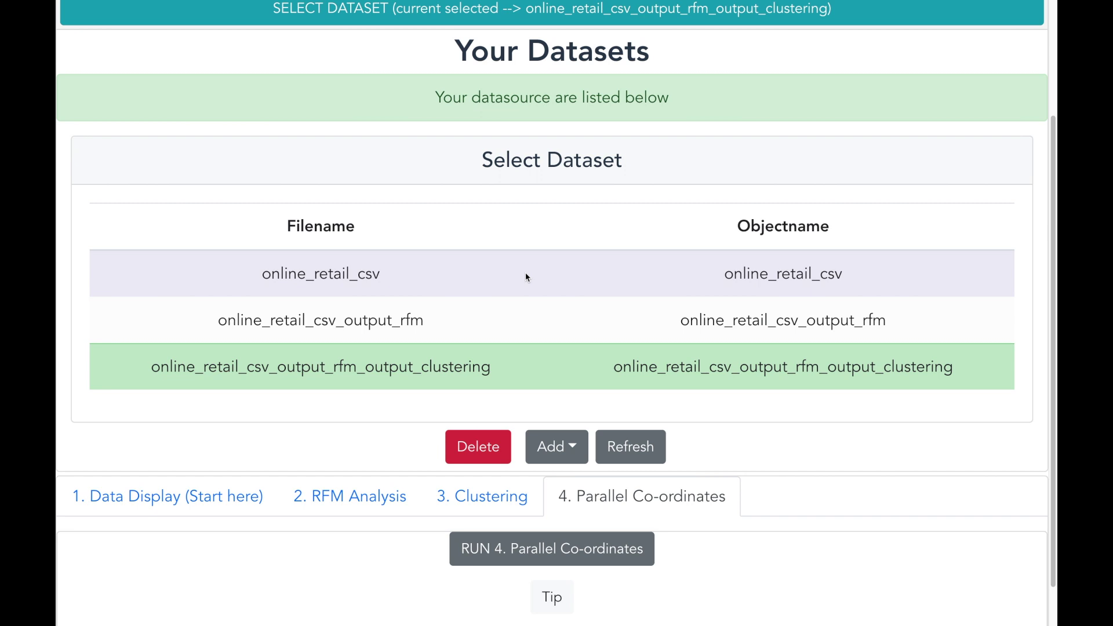
{"action": "scroll", "coordinate": [525, 272], "scroll_direction": "up", "scroll_amount": 1}
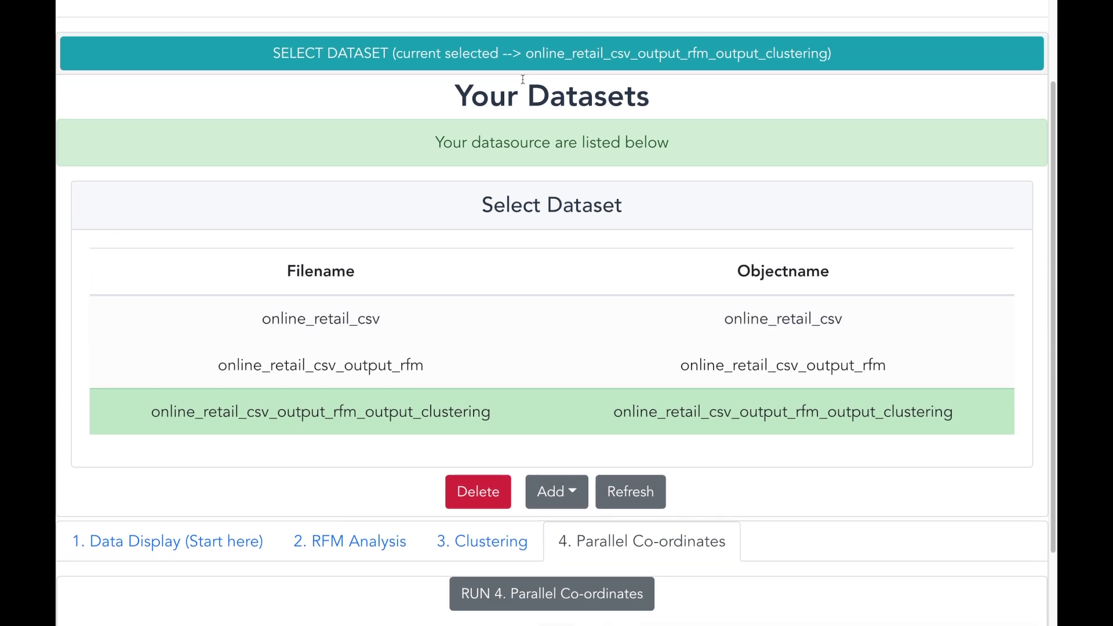
{"action": "left_click", "coordinate": [532, 53]}
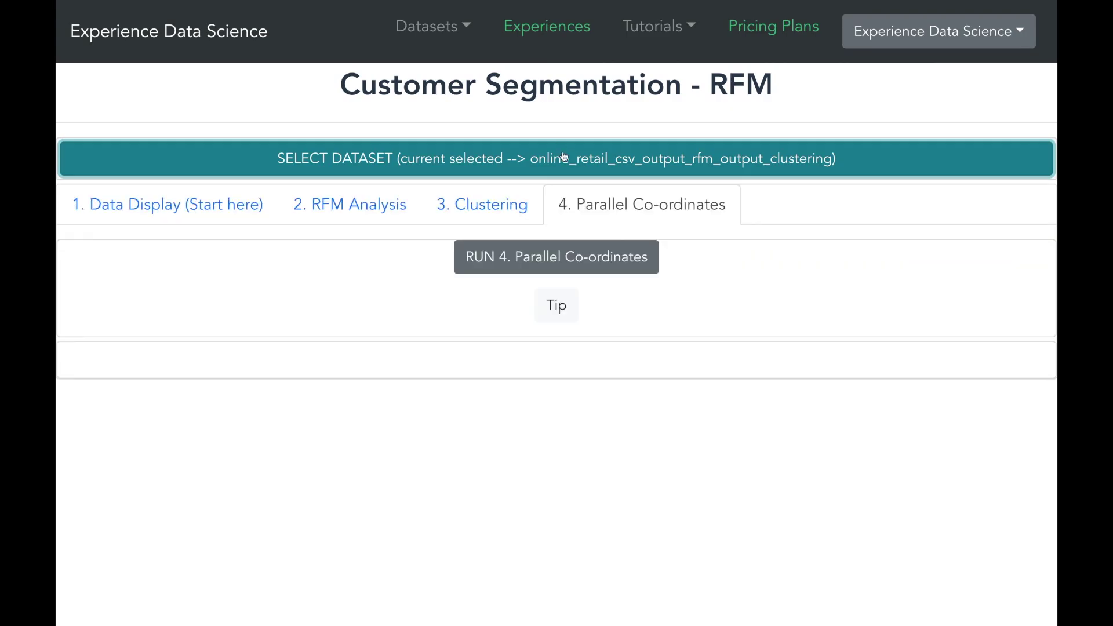
Configure parallel coordinates with recency, frequency, monetary values, cluster_text categories and average aggregation
{"action": "left_click", "coordinate": [573, 258]}
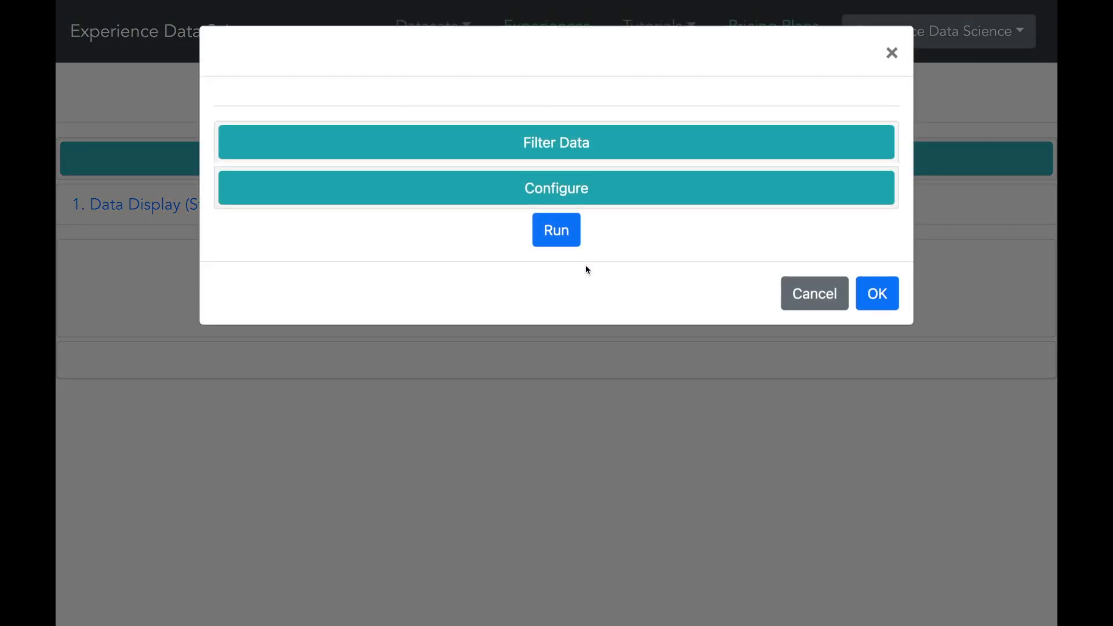
{"action": "scroll", "coordinate": [500, 310], "scroll_direction": "down", "scroll_amount": 3}
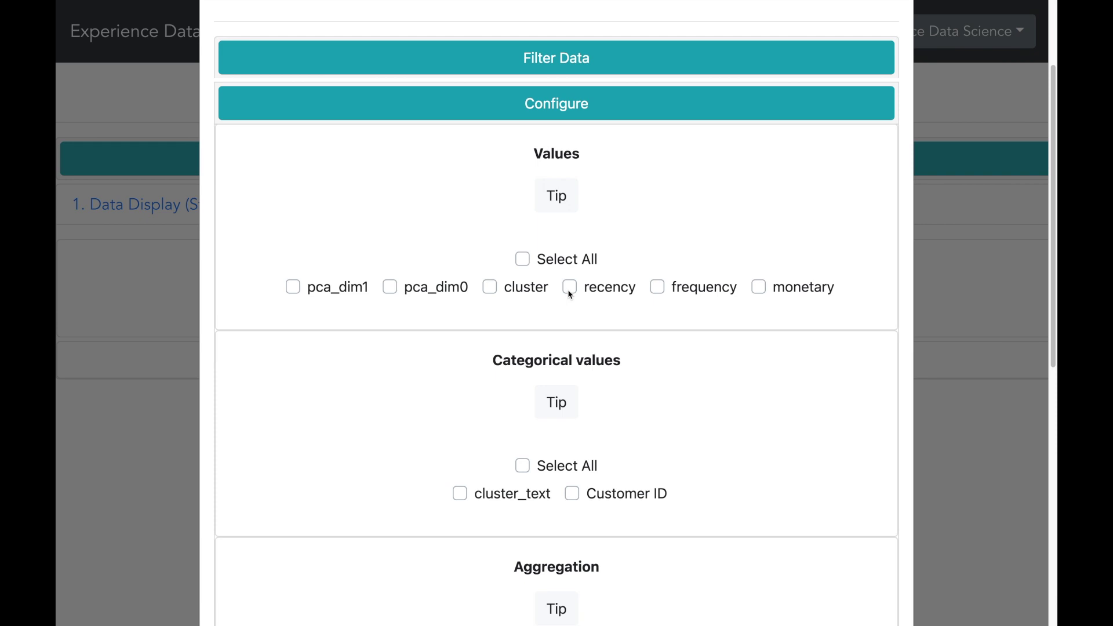
{"action": "left_click", "coordinate": [569, 287]}
{"action": "left_click", "coordinate": [658, 287]}
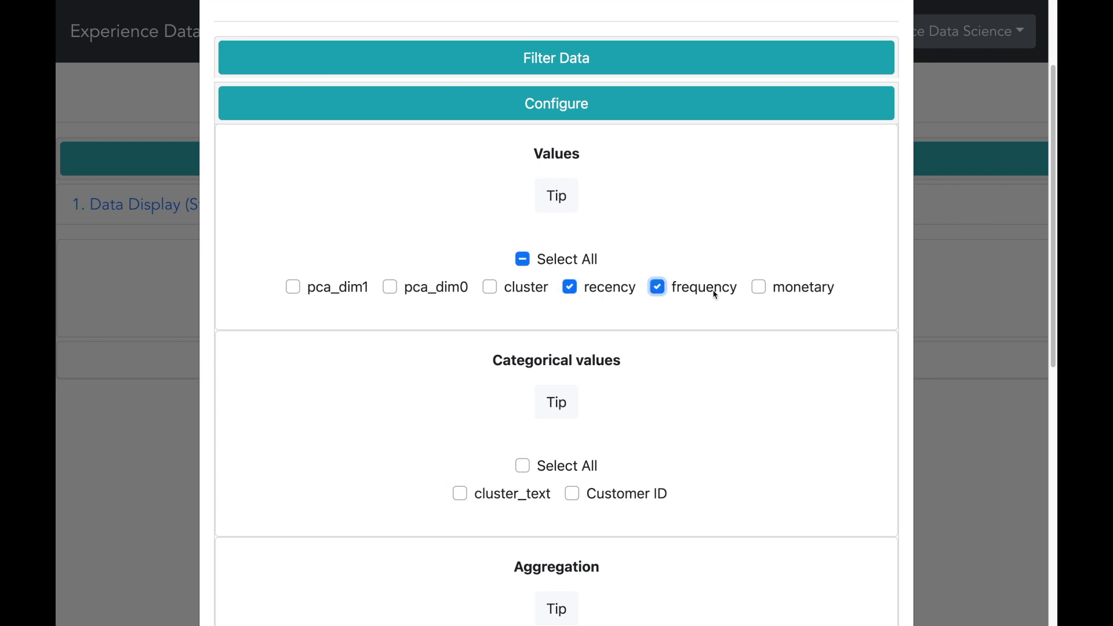
{"action": "left_click", "coordinate": [758, 287]}
{"action": "scroll", "coordinate": [748, 312], "scroll_direction": "down", "scroll_amount": 3}
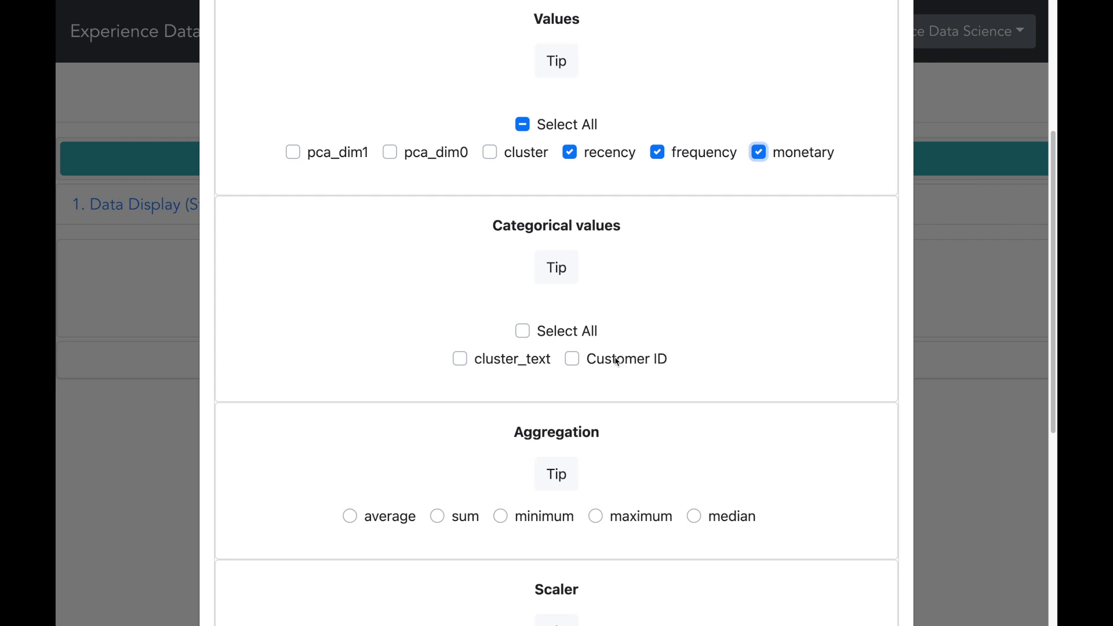
{"action": "left_click", "coordinate": [460, 360]}
{"action": "scroll", "coordinate": [424, 373], "scroll_direction": "down", "scroll_amount": 3}
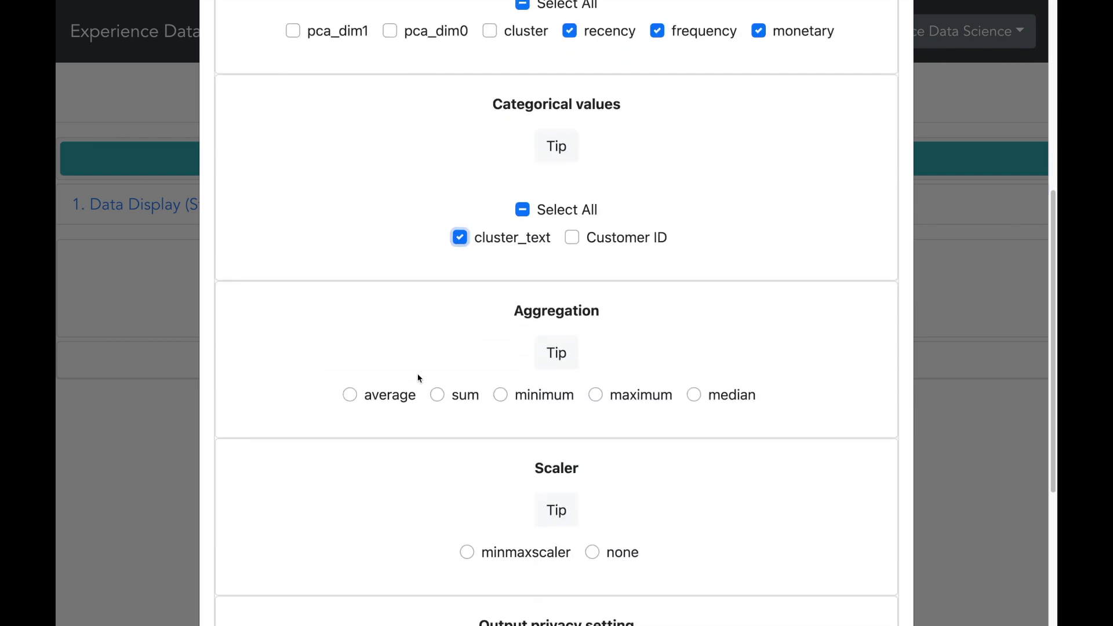
{"action": "left_click", "coordinate": [350, 395]}
{"action": "left_click", "coordinate": [350, 395]}
{"action": "scroll", "coordinate": [396, 453], "scroll_direction": "down", "scroll_amount": 2}
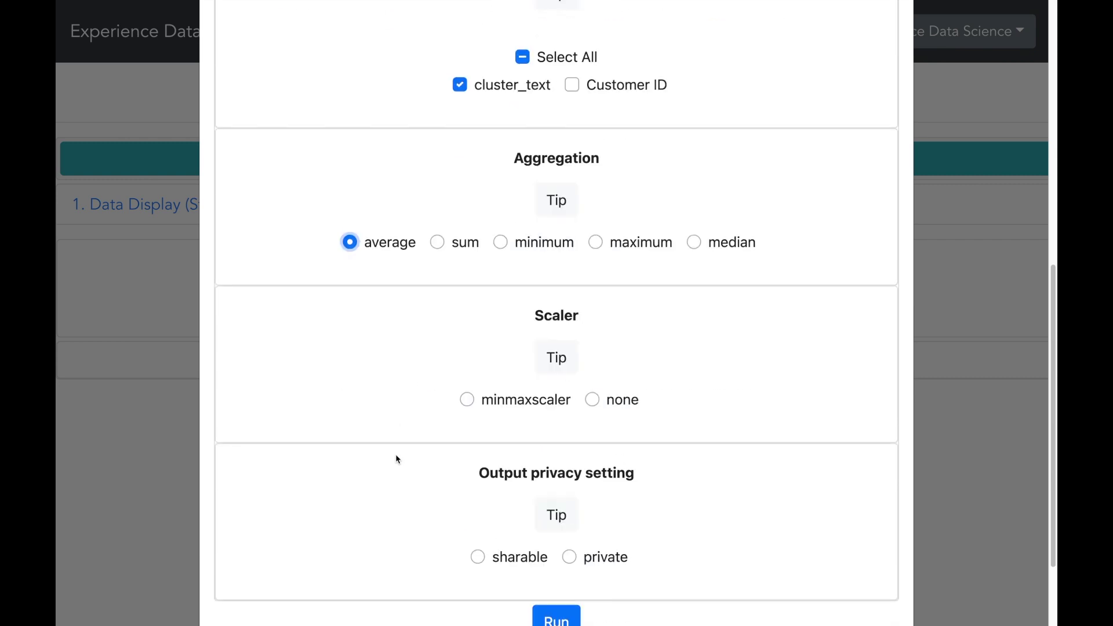
Choose minmaxscaler and sharable output privacy, then run the parallel coordinates analysis
{"action": "left_click", "coordinate": [467, 399]}
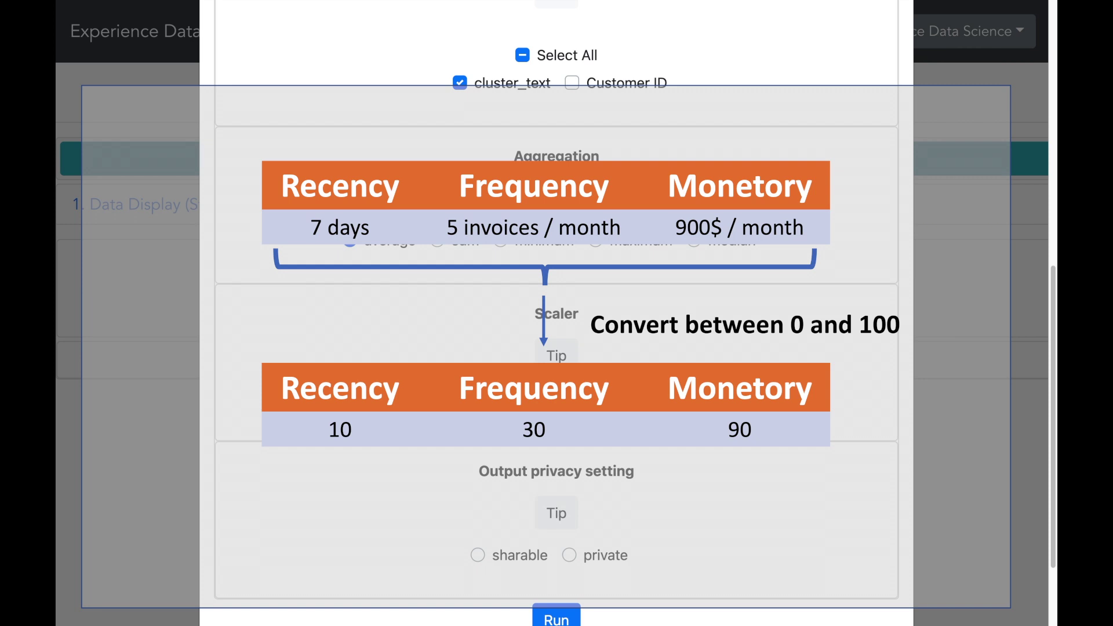
{"action": "scroll", "coordinate": [463, 419], "scroll_direction": "down", "scroll_amount": 2}
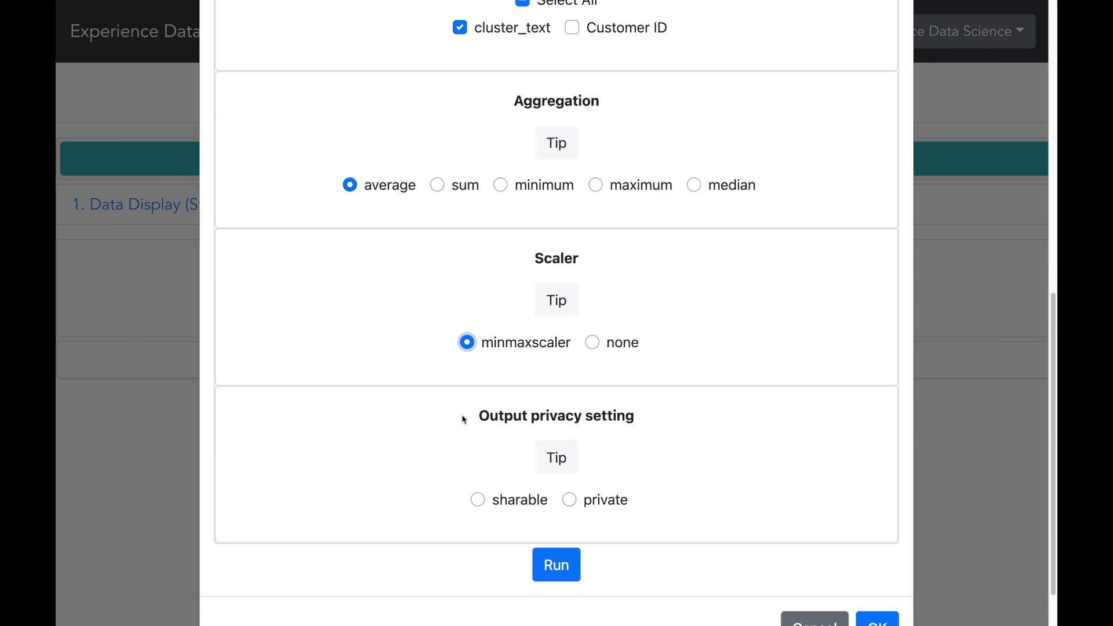
{"action": "left_click", "coordinate": [474, 440]}
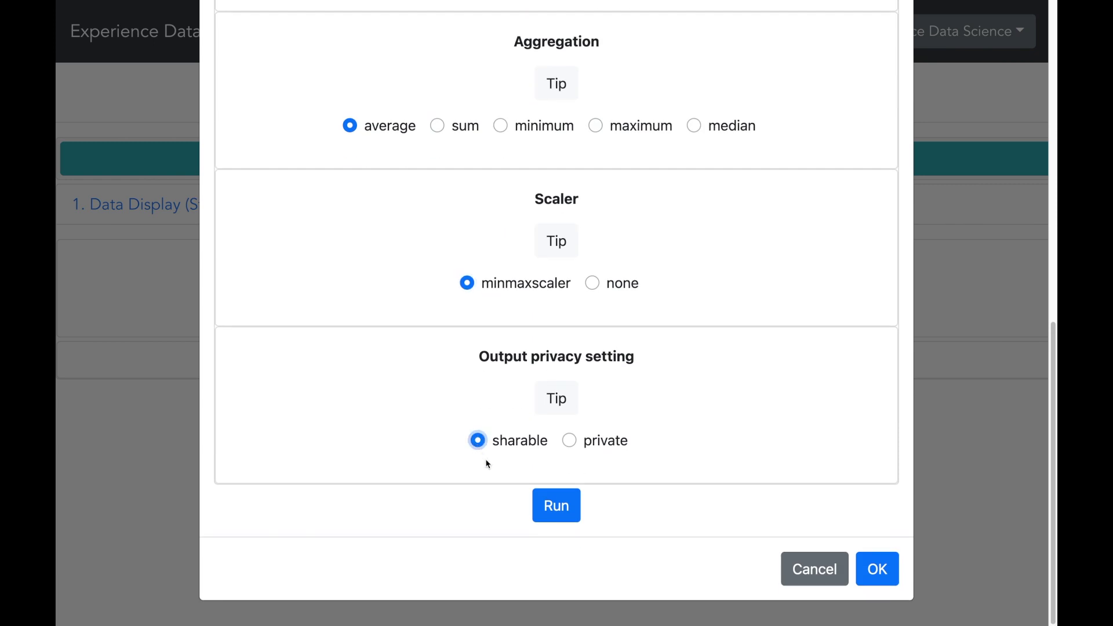
{"action": "left_click", "coordinate": [556, 506]}
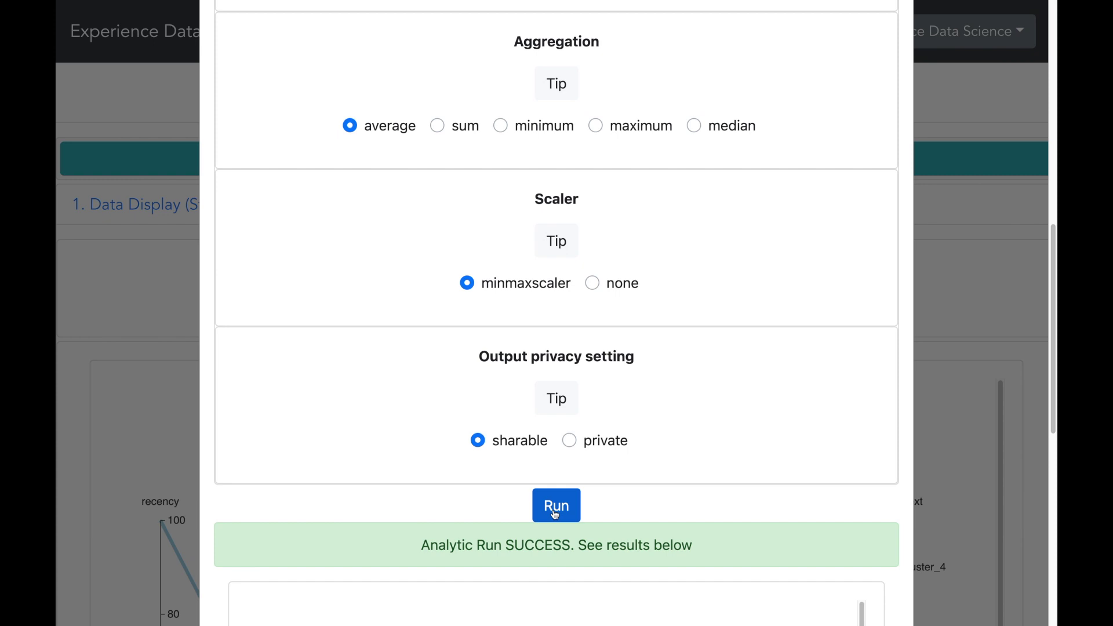
{"action": "scroll", "coordinate": [860, 445], "scroll_direction": "down", "scroll_amount": 3}
{"action": "scroll", "coordinate": [878, 448], "scroll_direction": "down", "scroll_amount": 5}
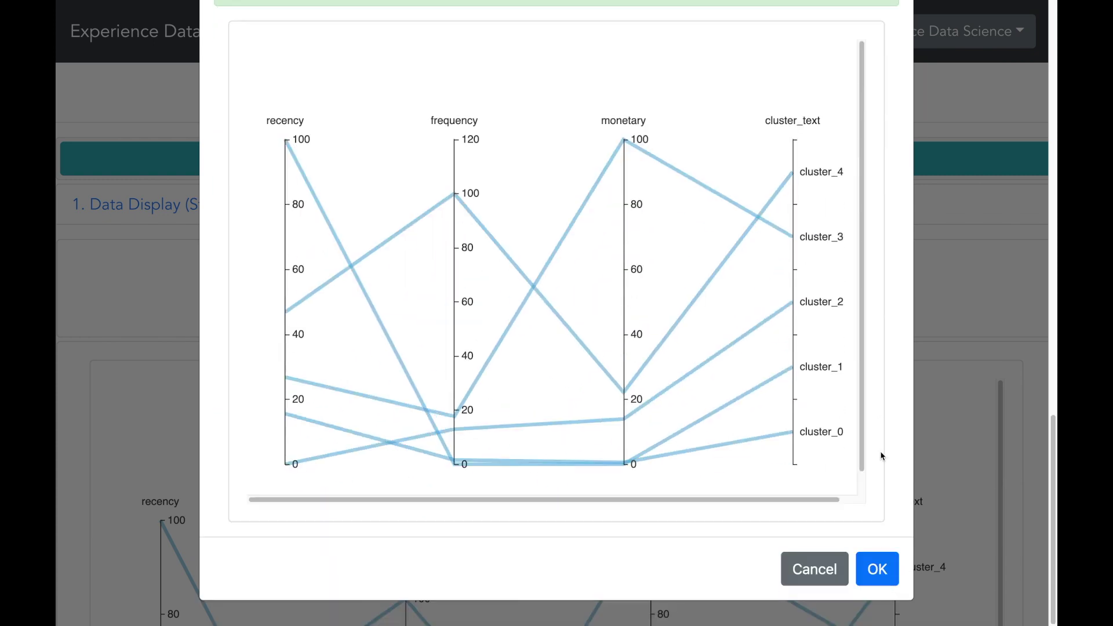
Close the results dialog with OK, returning to the Customer Segmentation - RFM page
{"action": "left_click", "coordinate": [876, 569]}
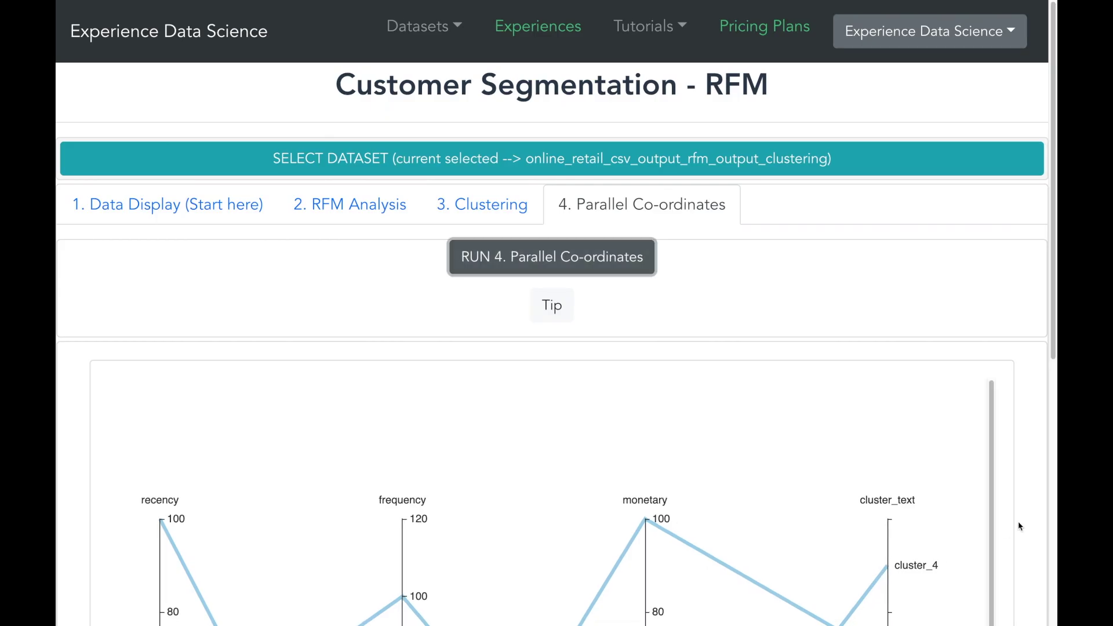
{"action": "scroll", "coordinate": [1018, 520], "scroll_direction": "down", "scroll_amount": 3}
{"action": "scroll", "coordinate": [1016, 521], "scroll_direction": "down", "scroll_amount": 3}
{"action": "scroll", "coordinate": [1016, 520], "scroll_direction": "down", "scroll_amount": 3}
{"action": "scroll", "coordinate": [1016, 520], "scroll_direction": "down", "scroll_amount": 2}
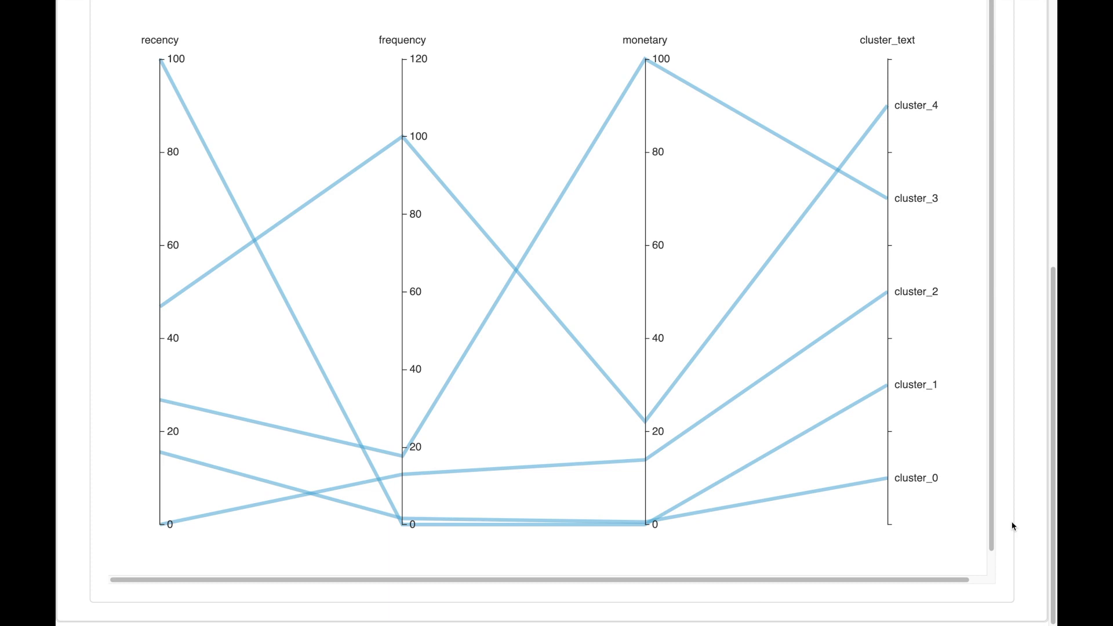
{"action": "scroll", "coordinate": [1013, 526], "scroll_direction": "up", "scroll_amount": 1}
{"action": "scroll", "coordinate": [1013, 526], "scroll_direction": "up", "scroll_amount": 1}
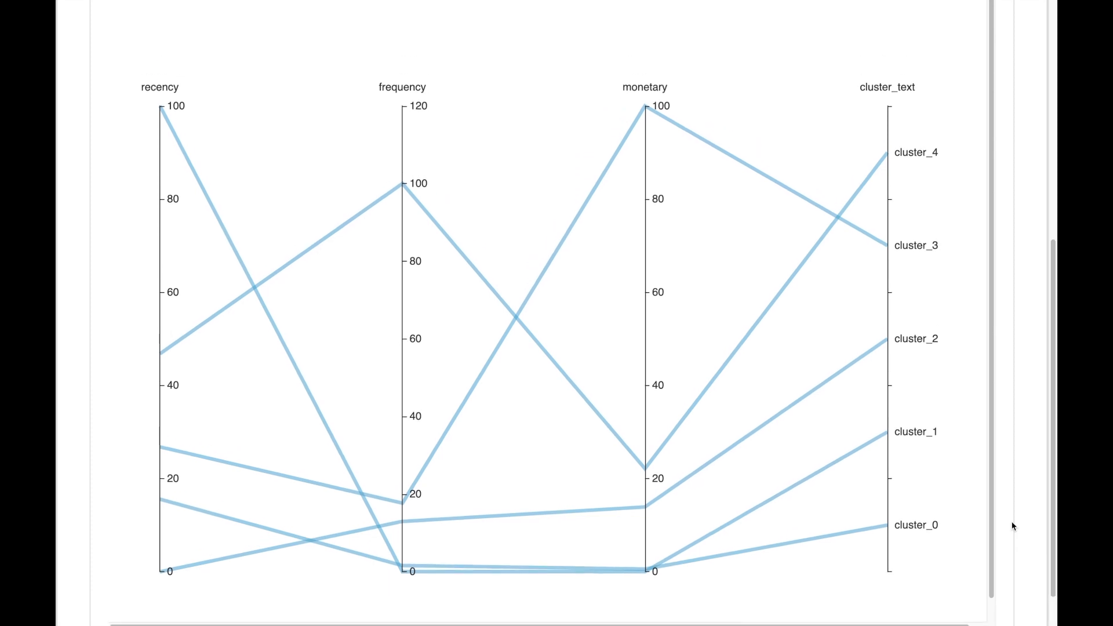